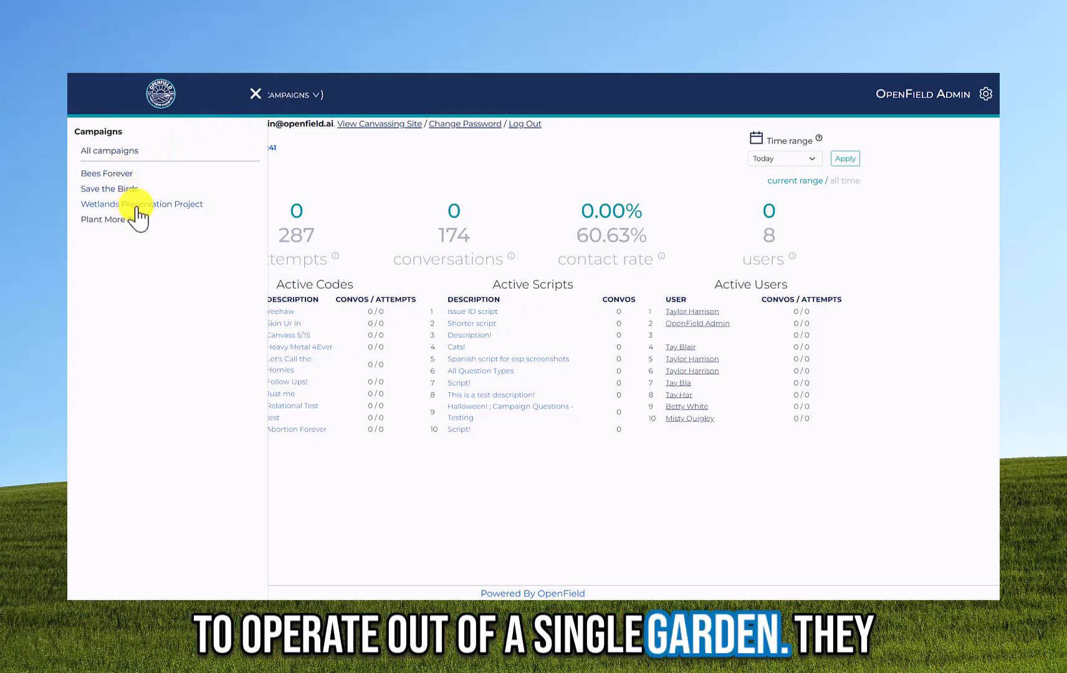
- Close the campaign list and open the Plant More Trees campaign from the Campaigns page
left_click(255, 94)
left_click(85, 97)
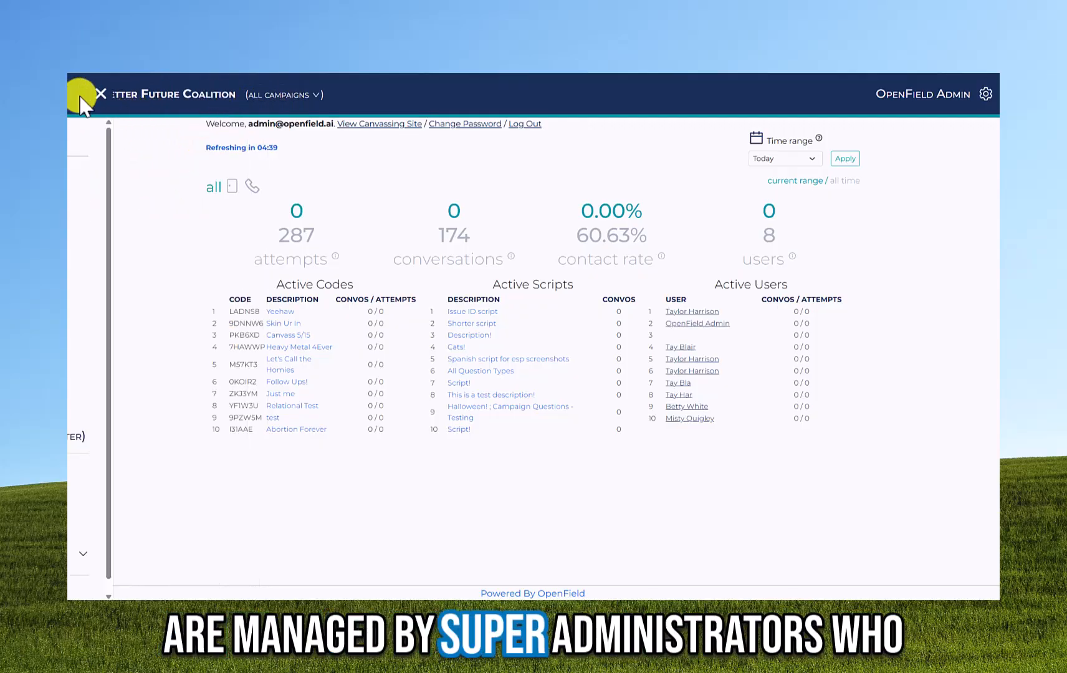
left_click(149, 201)
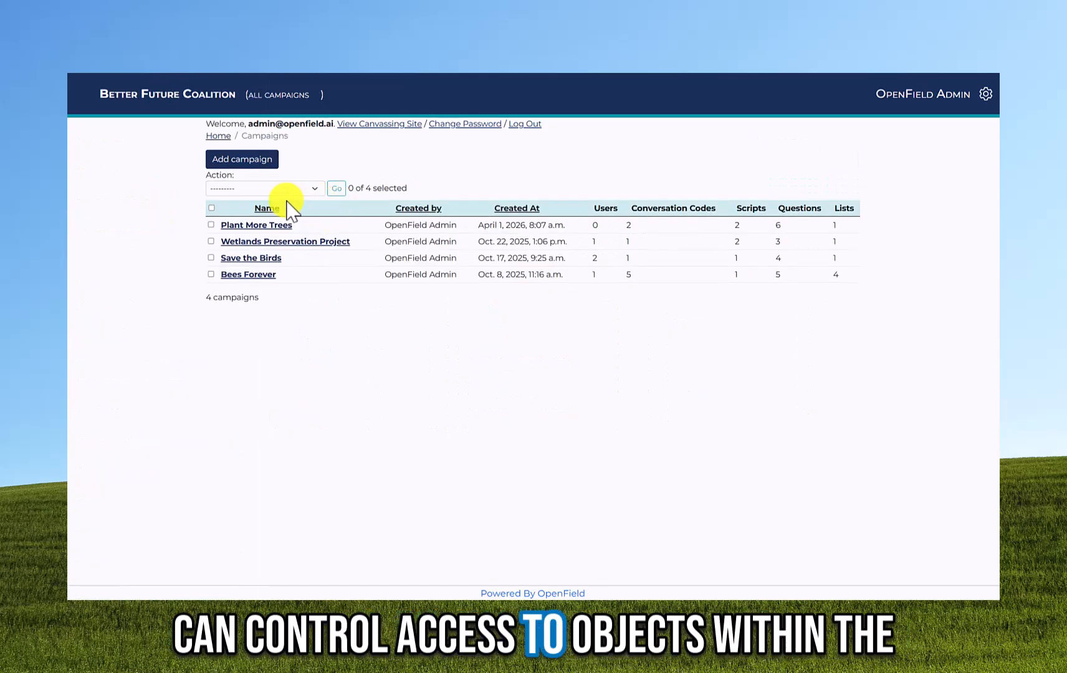
left_click(281, 229)
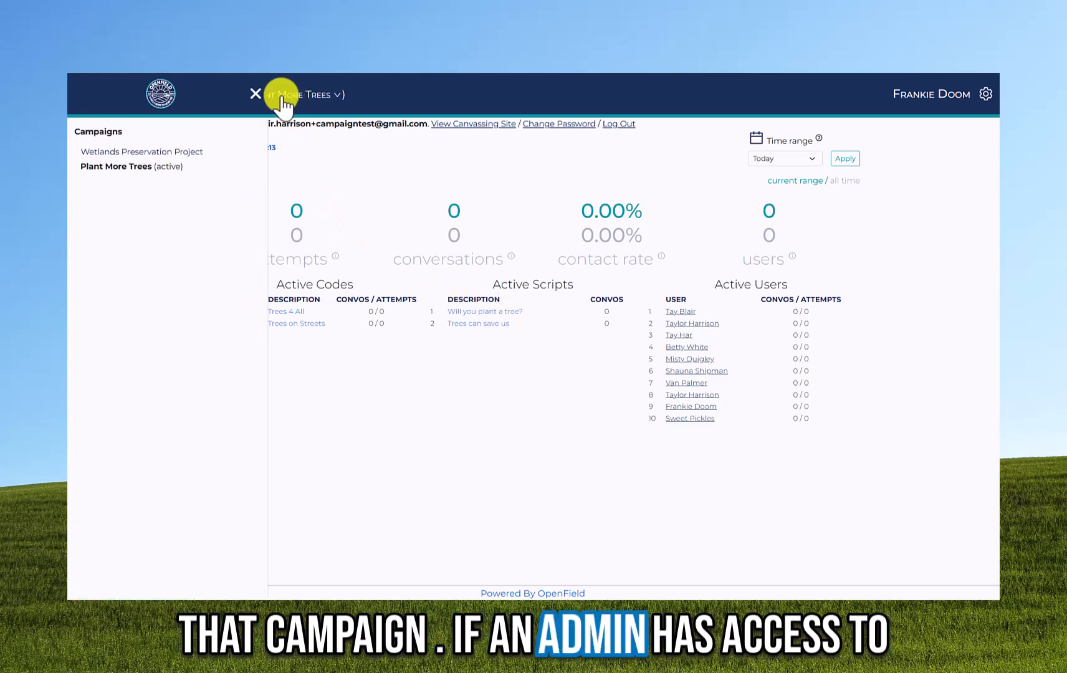
- Switch to Wetlands Preservation Project, then to All campaigns, and open a shared question for editing
left_click(128, 153)
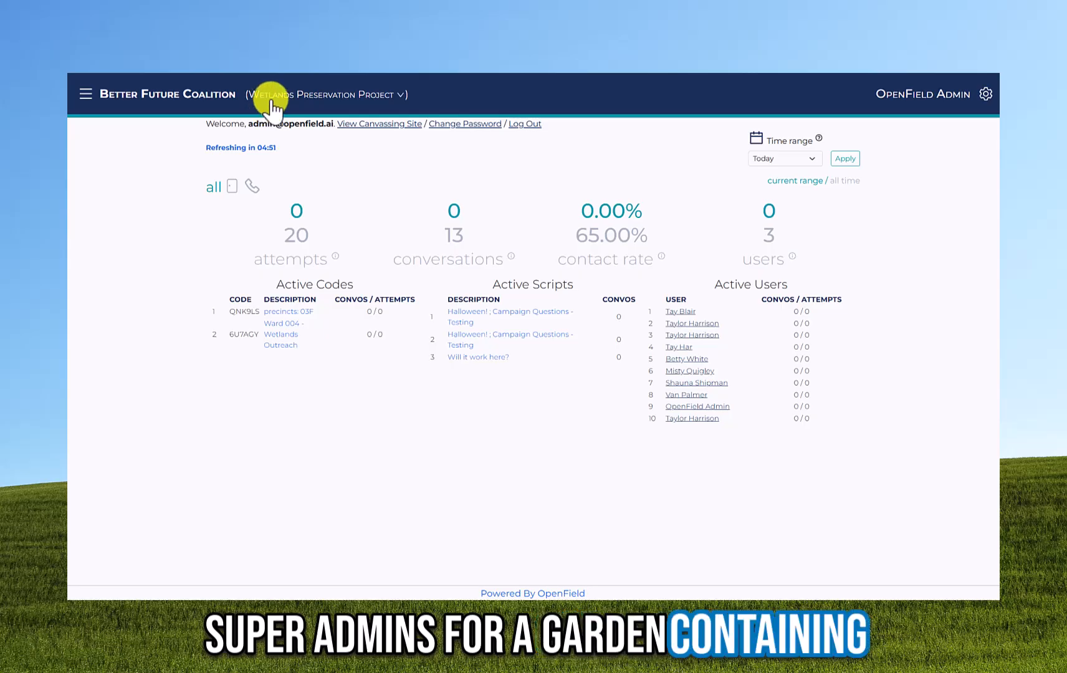
left_click(273, 99)
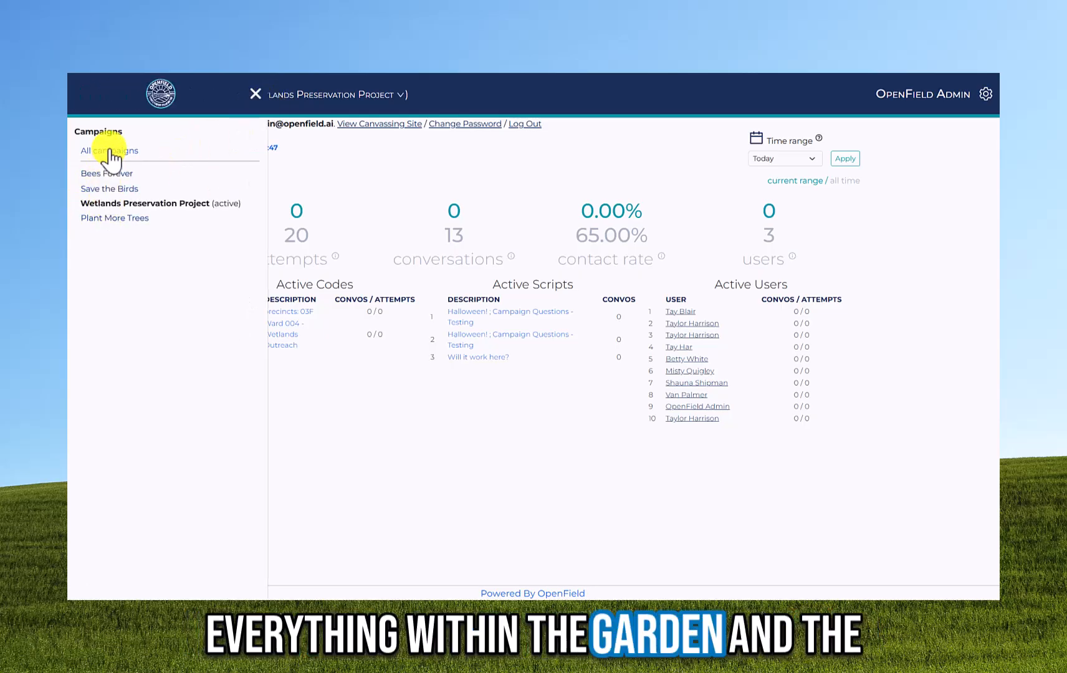
left_click(109, 152)
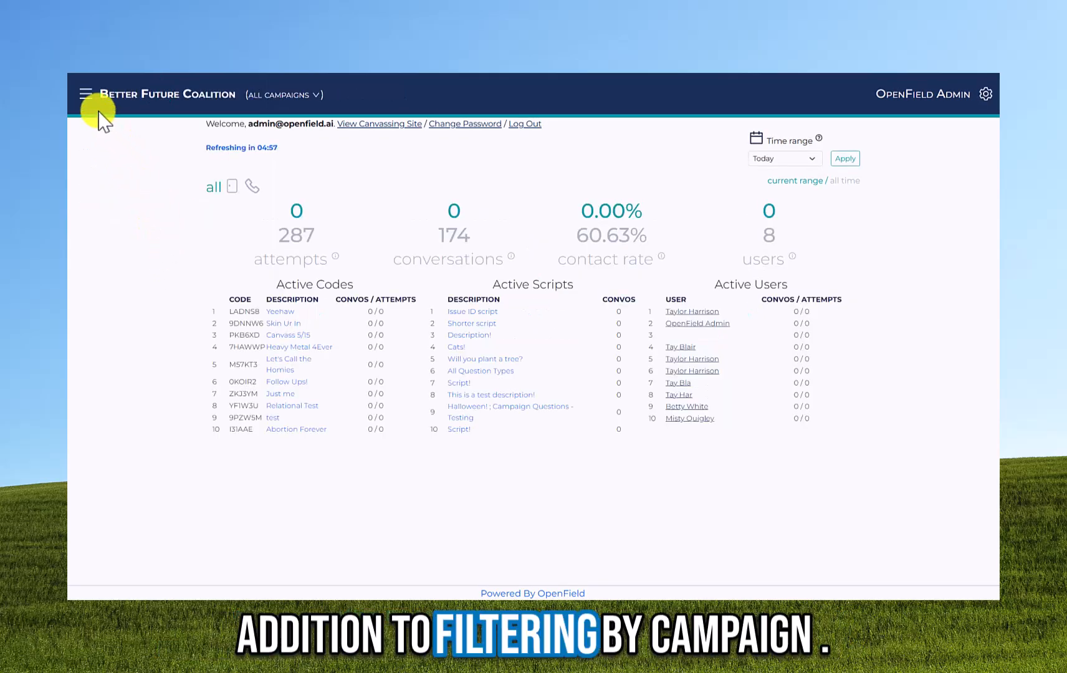
left_click(86, 97)
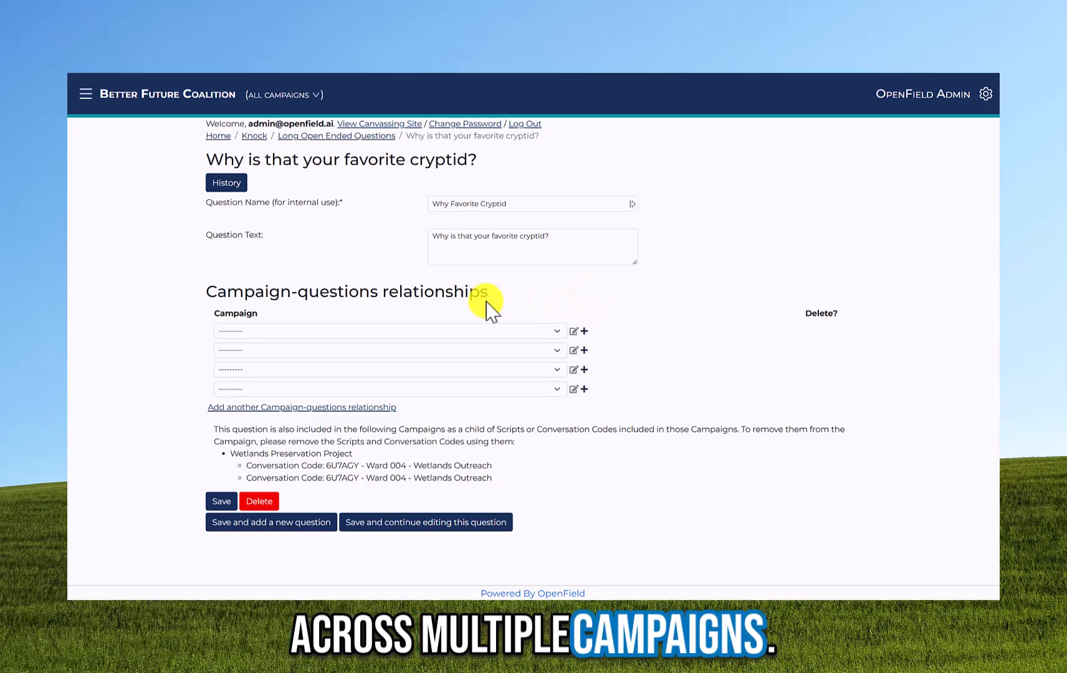
left_click(405, 331)
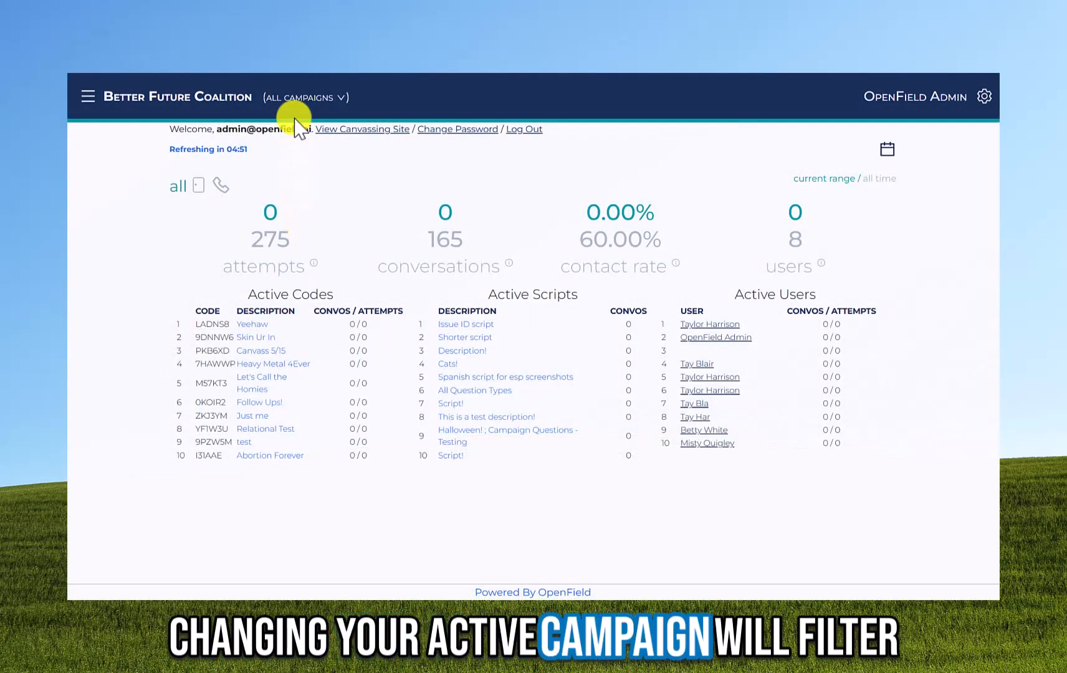
- Switch to Bees Forever and save its script, then switch to the Save the Birds campaign
left_click(282, 98)
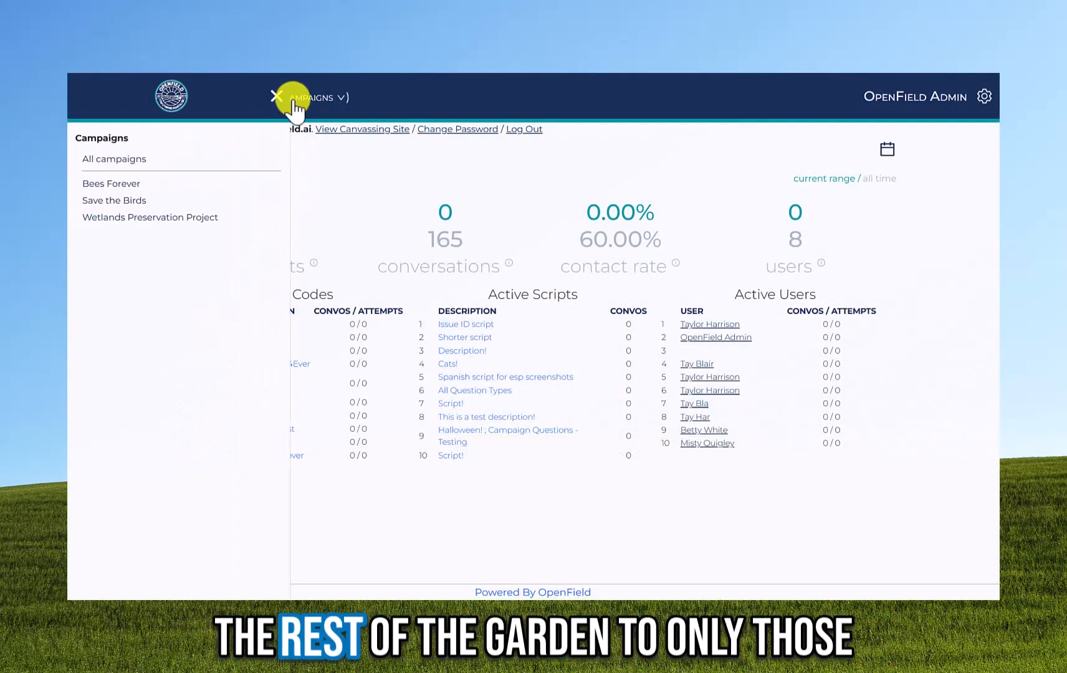
left_click(140, 182)
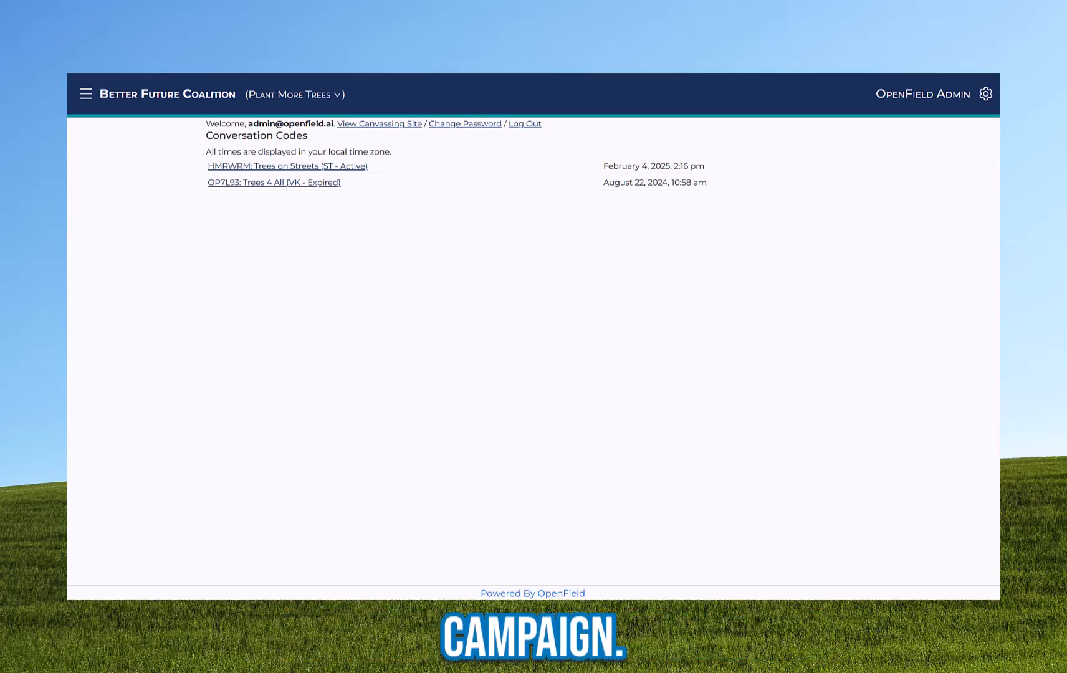
left_click(497, 496)
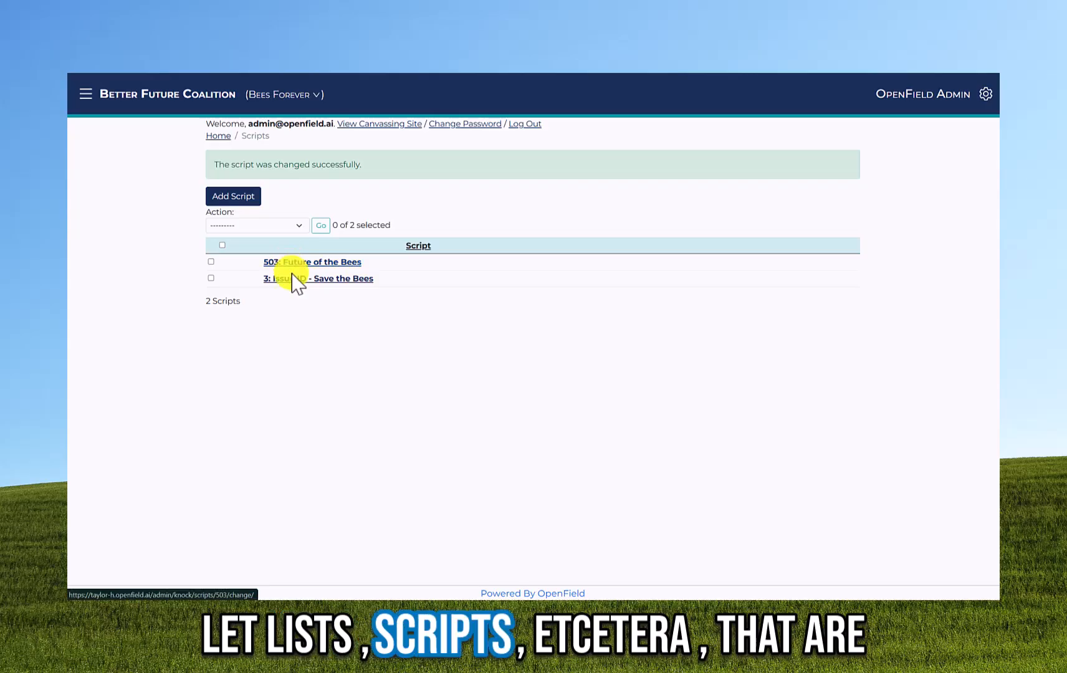
left_click(298, 95)
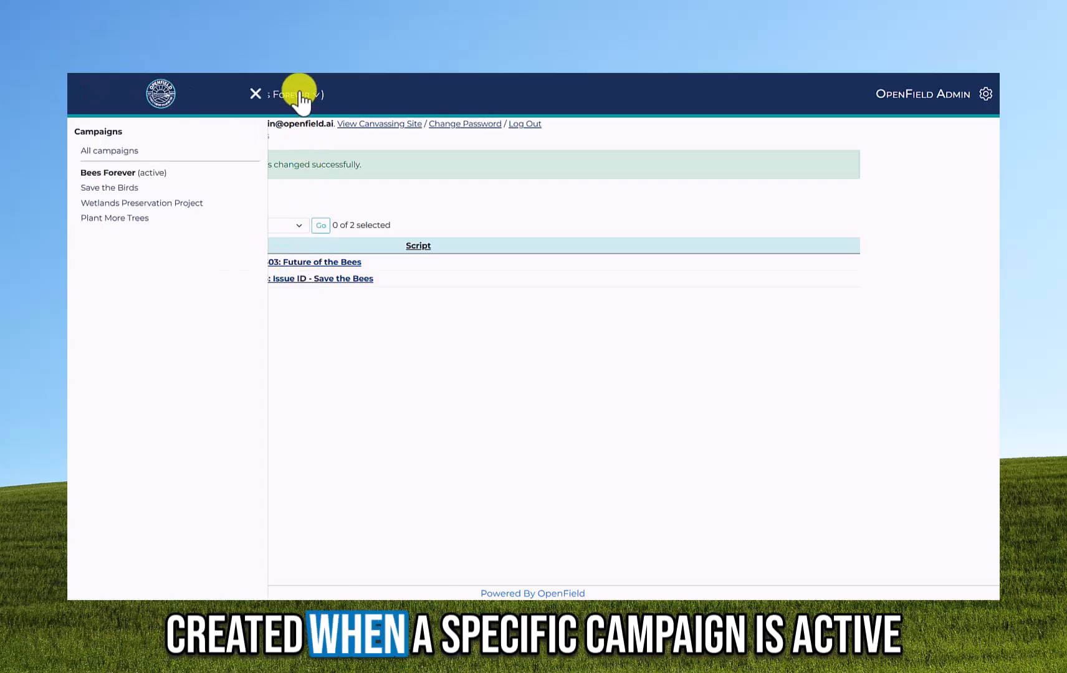
left_click(119, 190)
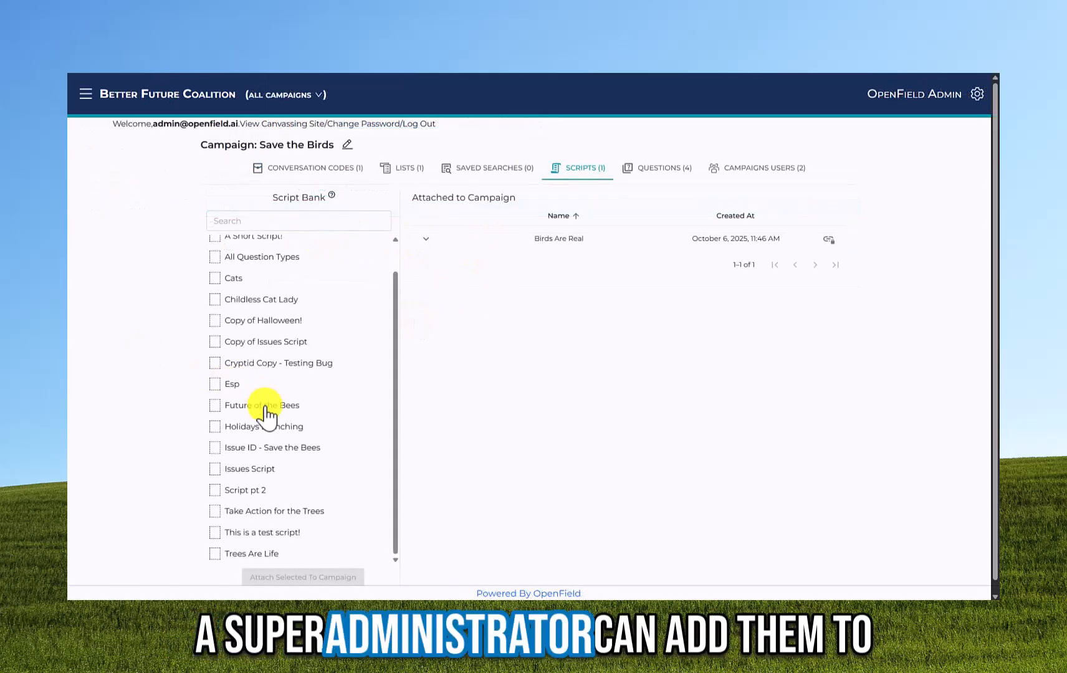
- Attach Future of the Bees to Save the Birds from the Script Bank, then also to Plant More Trees
left_click(265, 408)
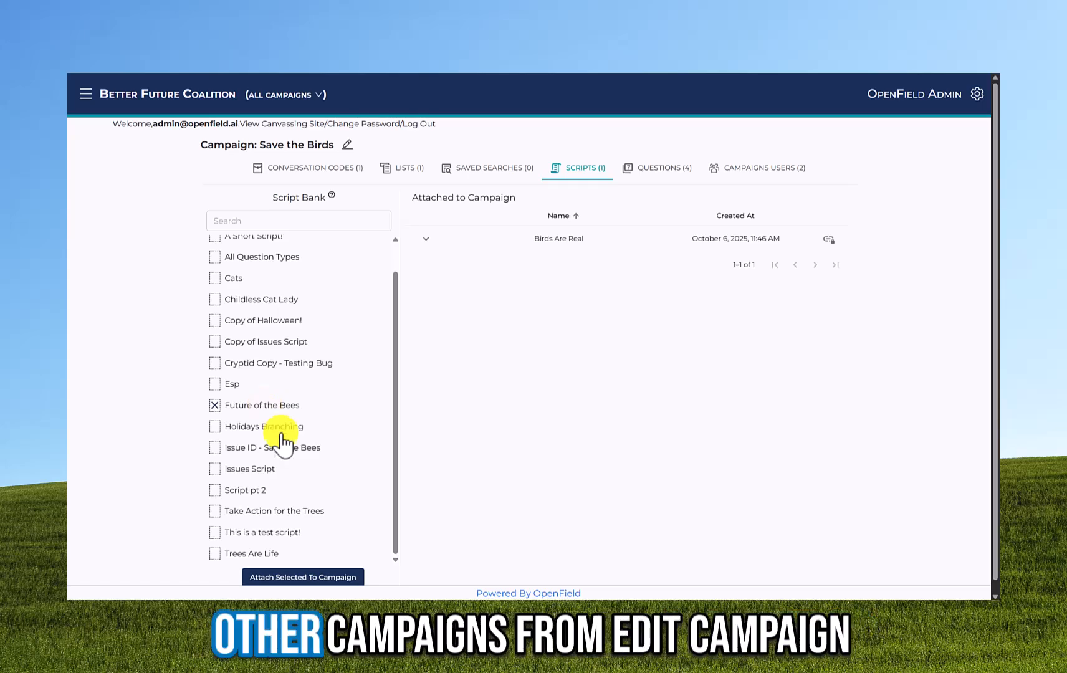
left_click(334, 578)
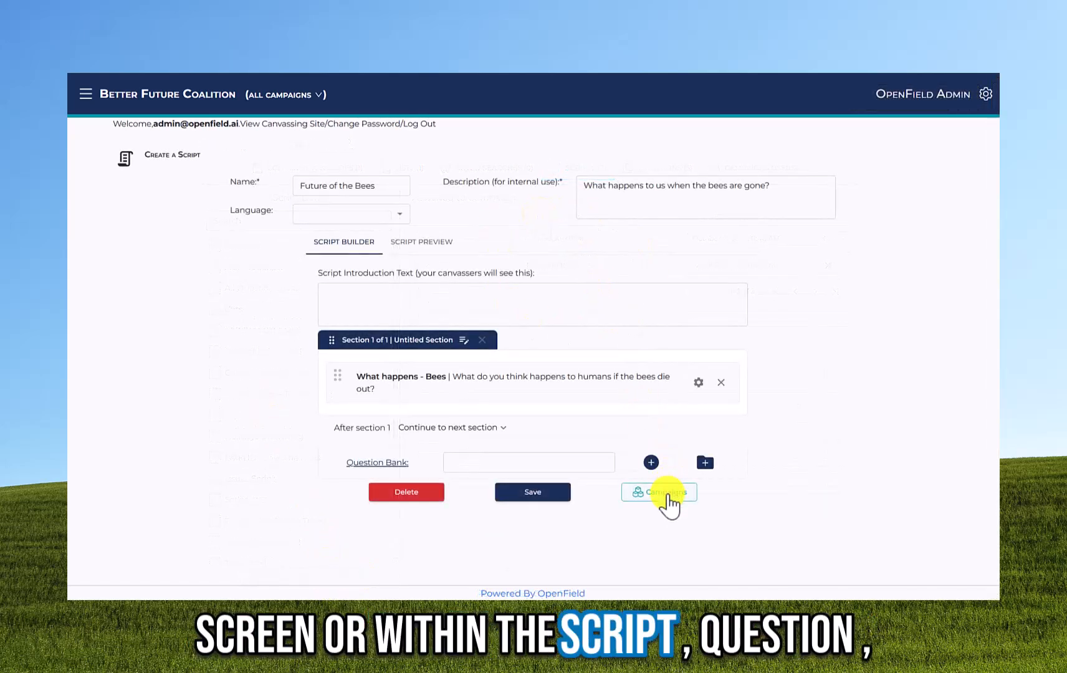
left_click(665, 493)
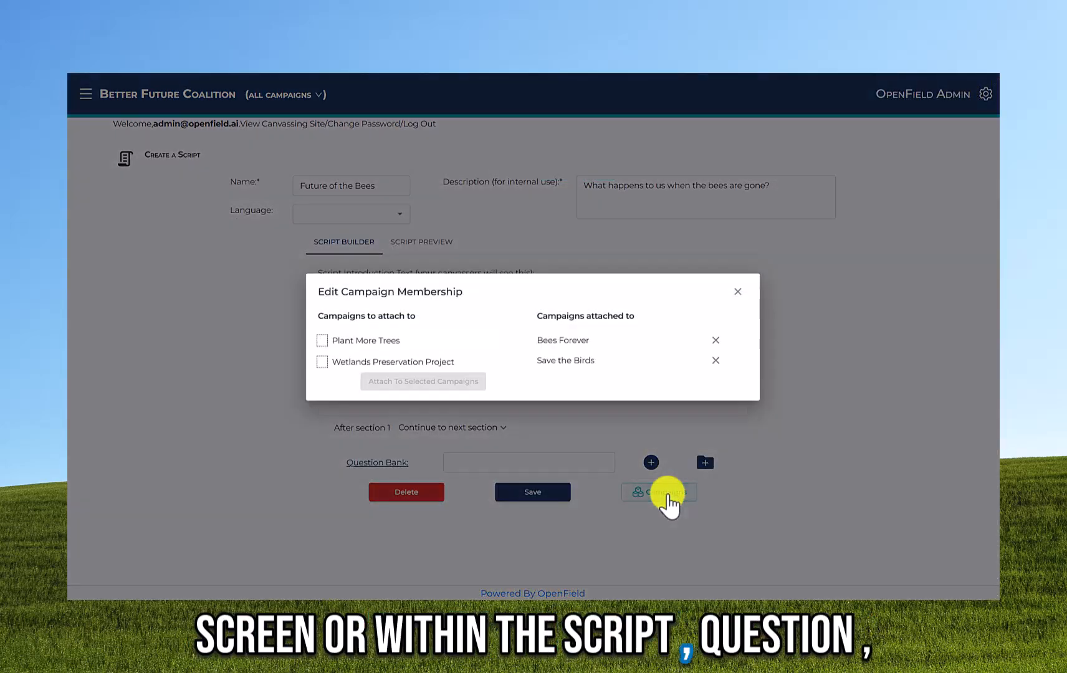
left_click(372, 348)
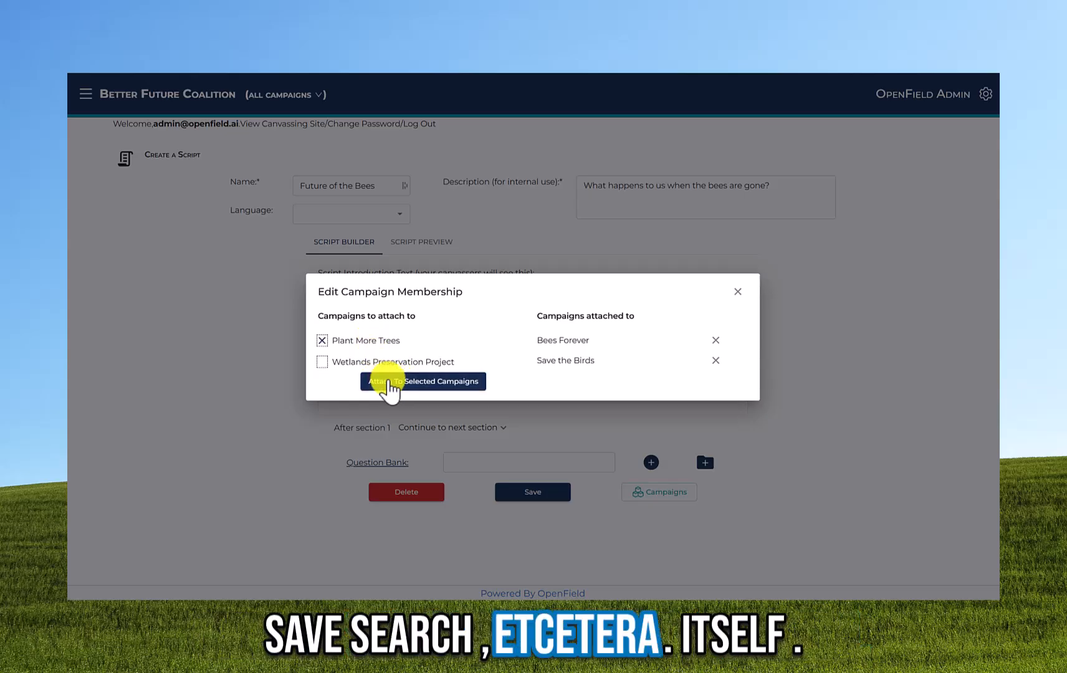
left_click(389, 382)
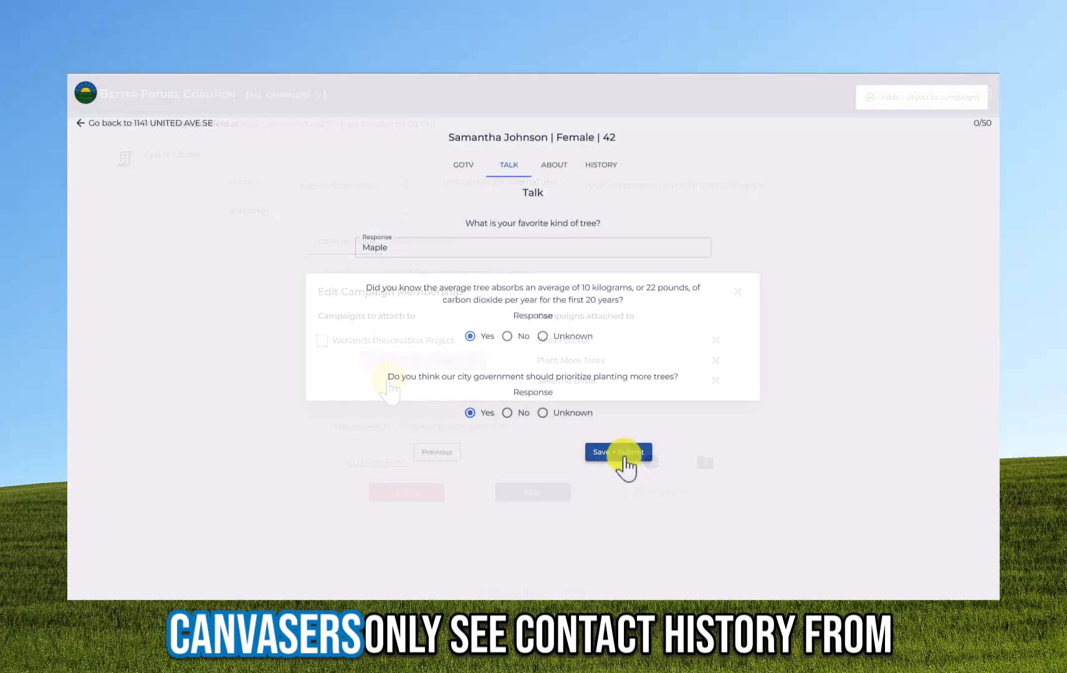
- Submit the voter's tree survey answers and expand their earlier response under HISTORY
left_click(619, 452)
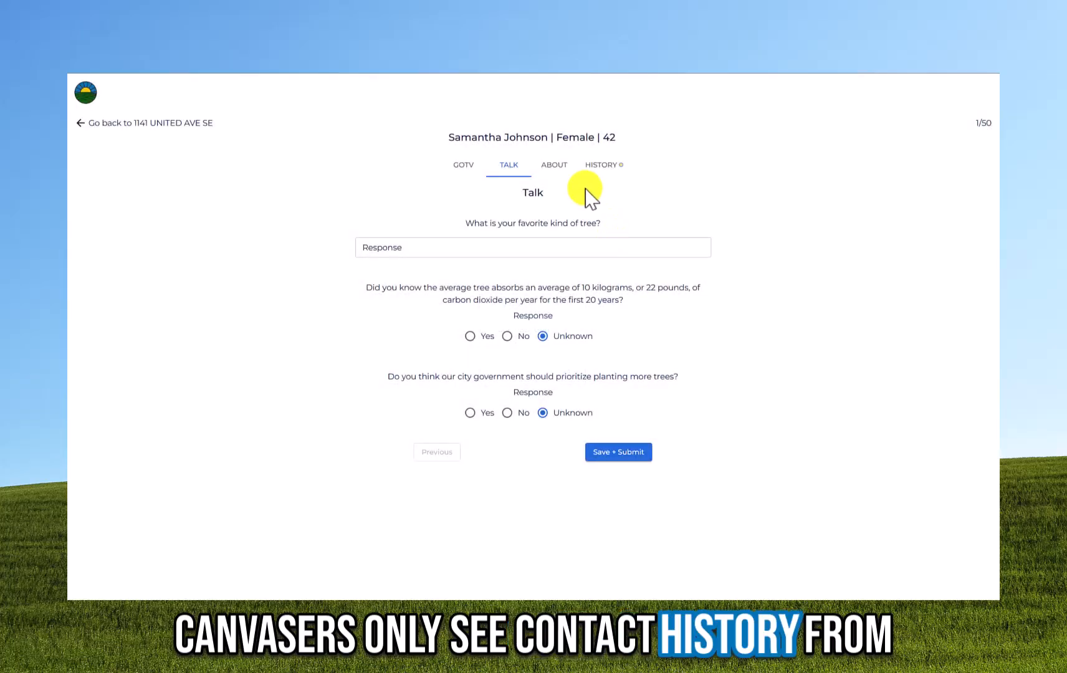
left_click(603, 165)
left_click(465, 237)
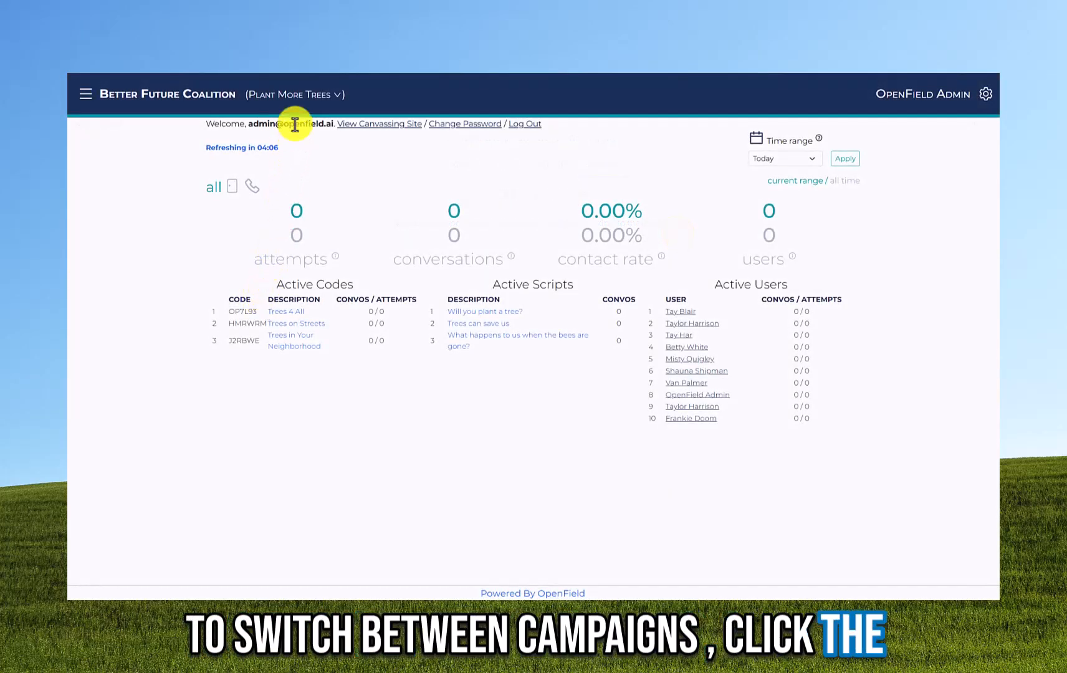
- Switch the dashboard to Save the Birds, then to All campaigns
left_click(296, 97)
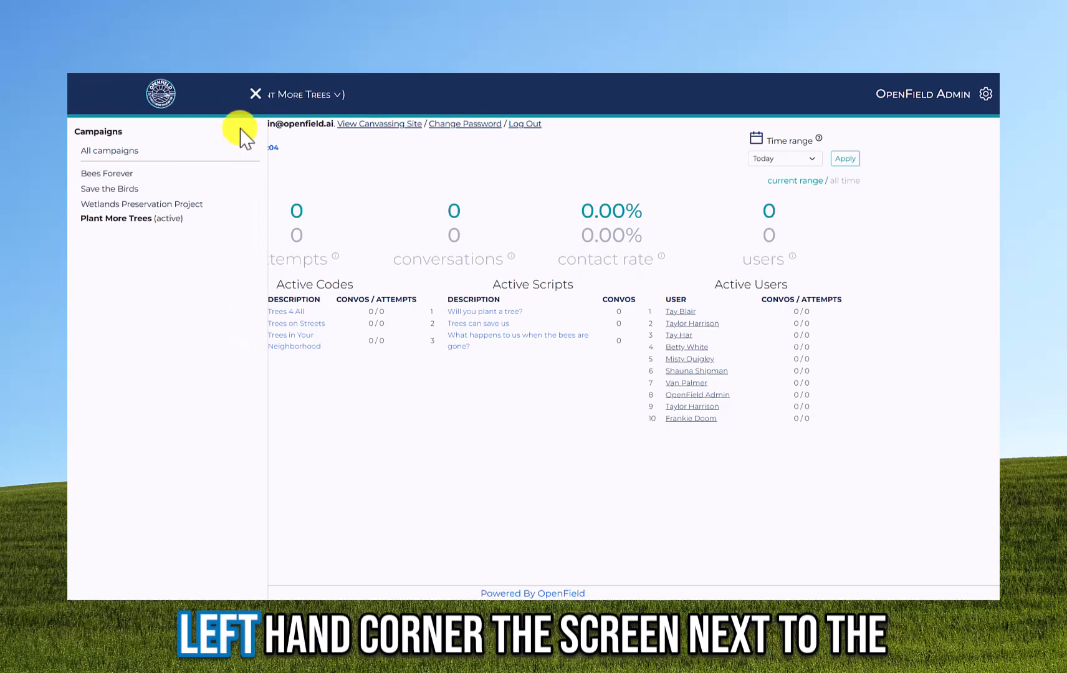
left_click(122, 188)
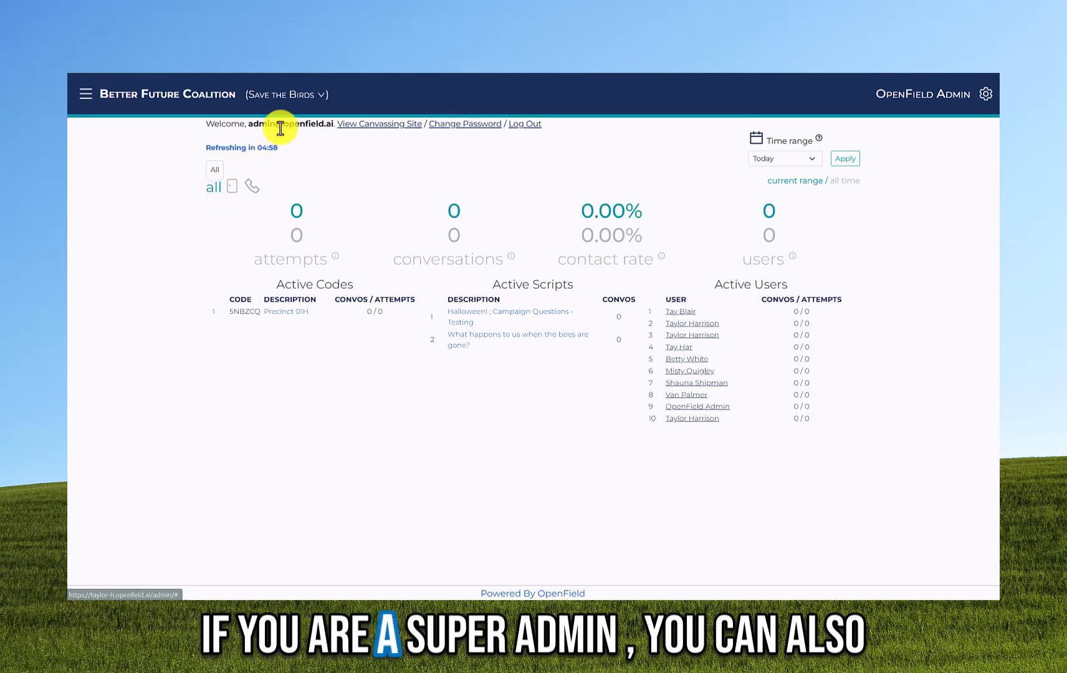
left_click(282, 97)
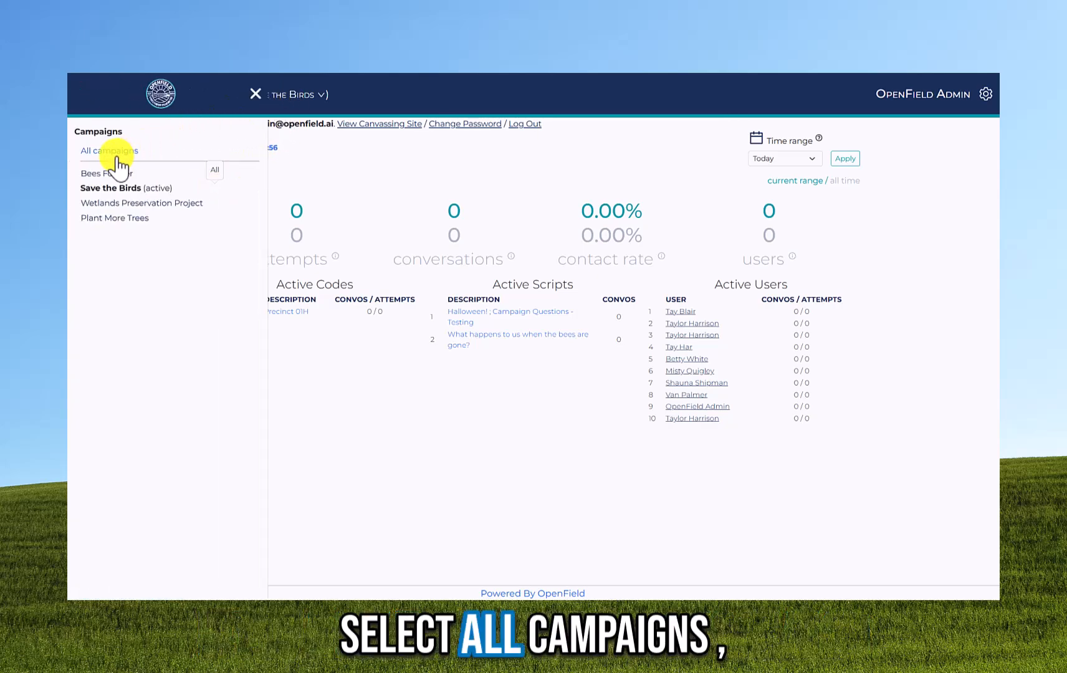
left_click(116, 164)
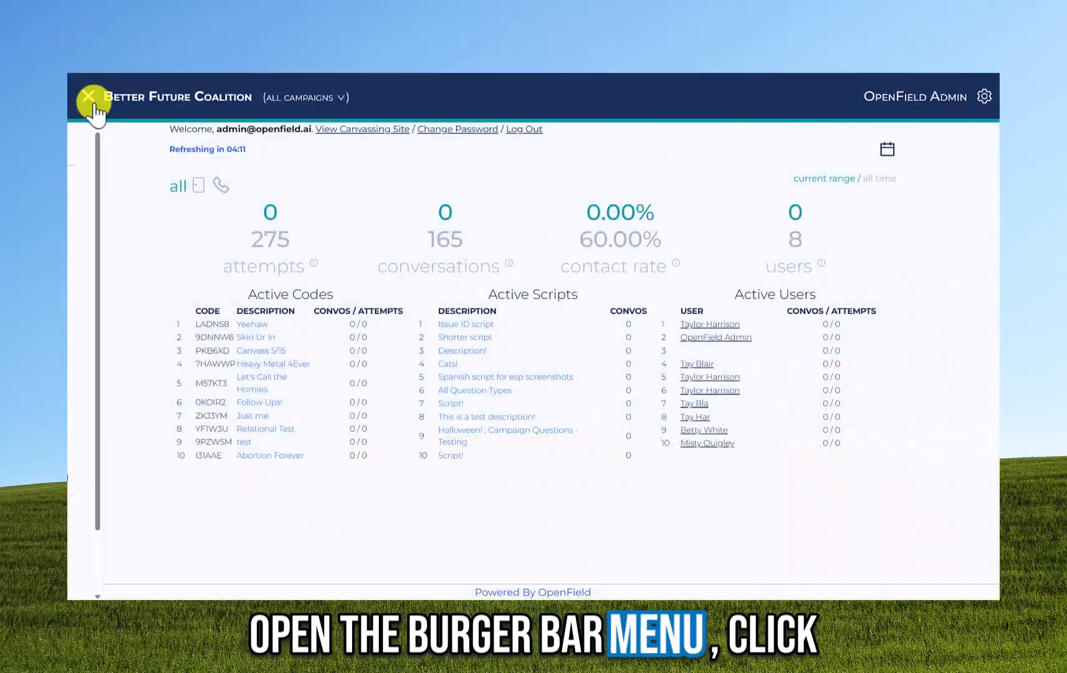
- Add and save a new campaign named 'Plant More Trees' from the Campaigns list
left_click(94, 100)
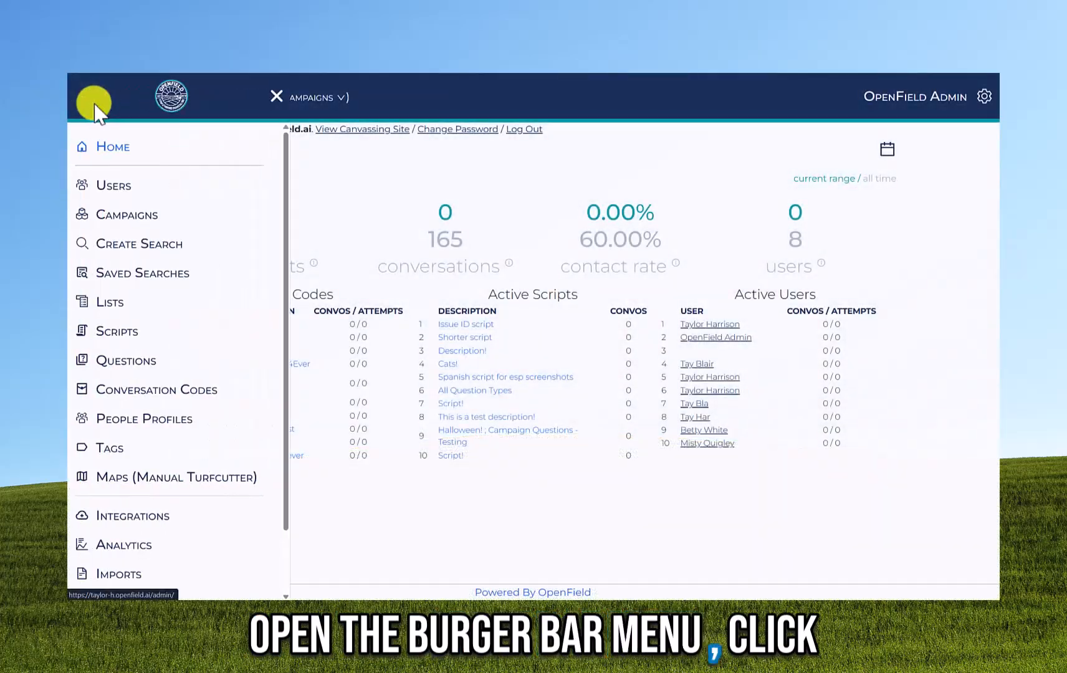
left_click(128, 213)
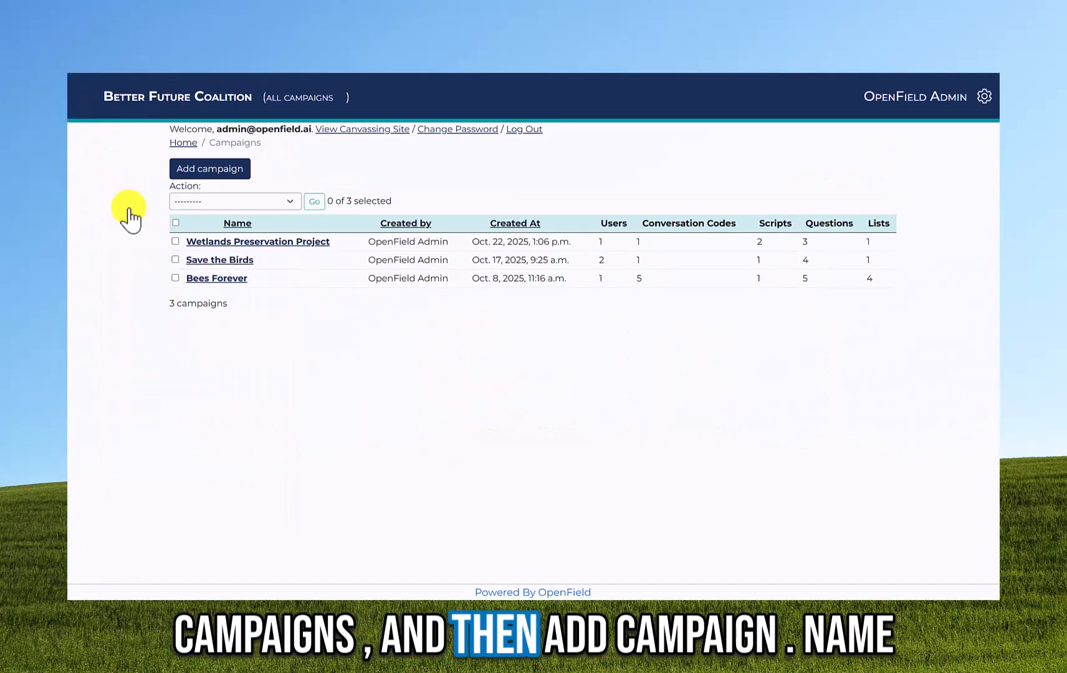
left_click(222, 176)
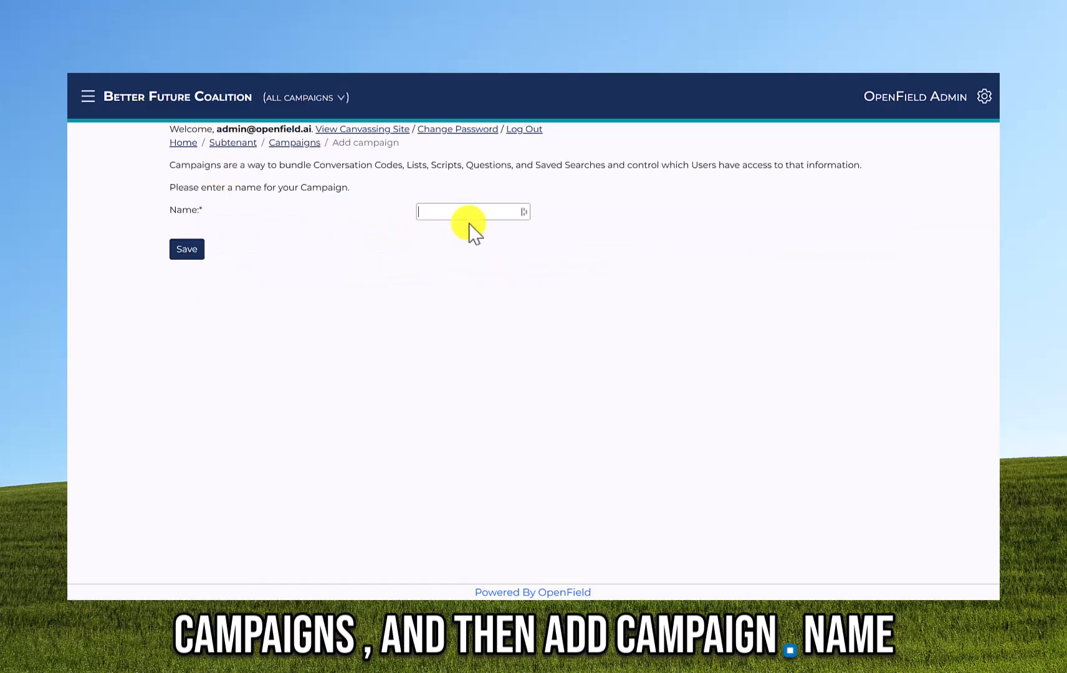
left_click(462, 213)
type("Plant More Trees")
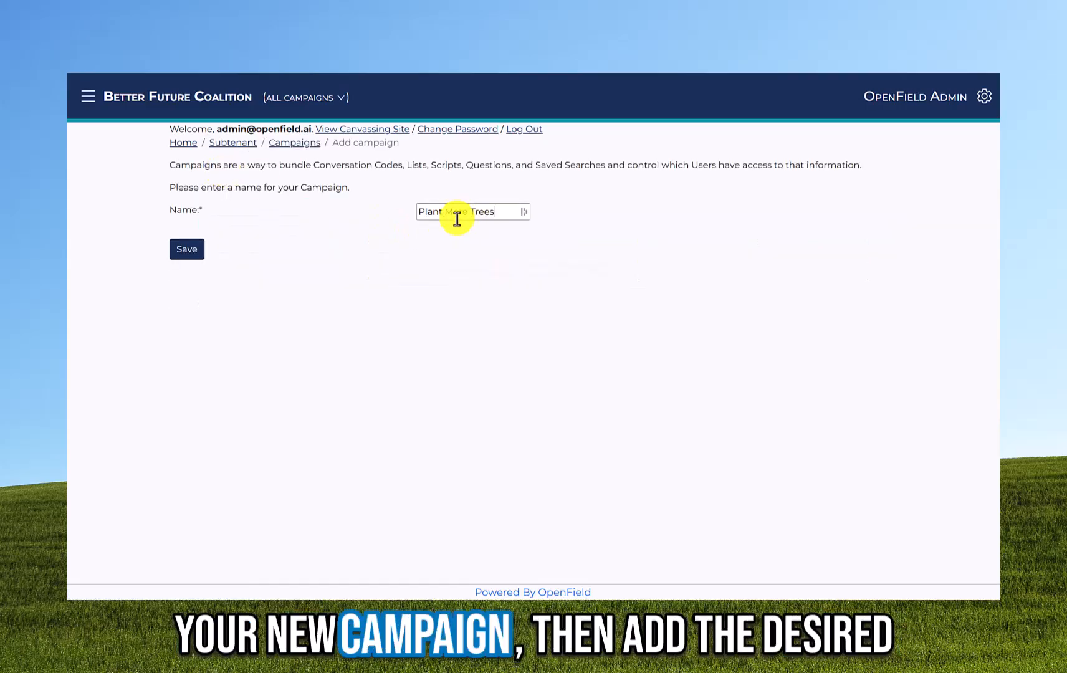
left_click(175, 262)
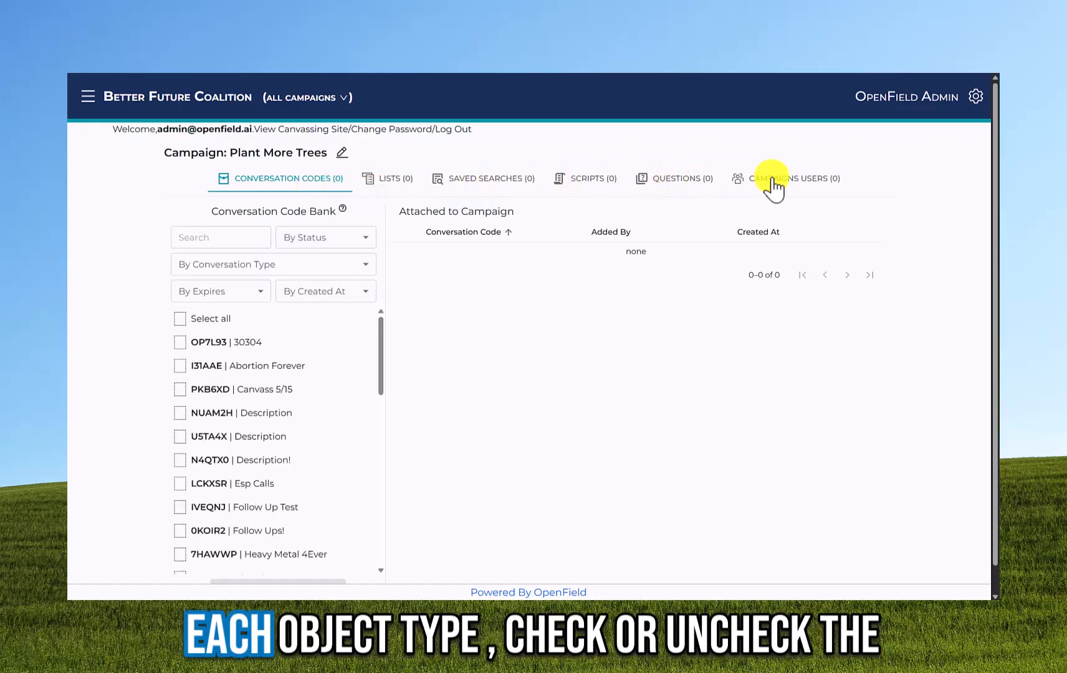
- Attach the U5TA4X Description and LCKXSR Esp Calls conversation codes to the campaign
left_click(180, 414)
left_click(181, 437)
left_click(181, 412)
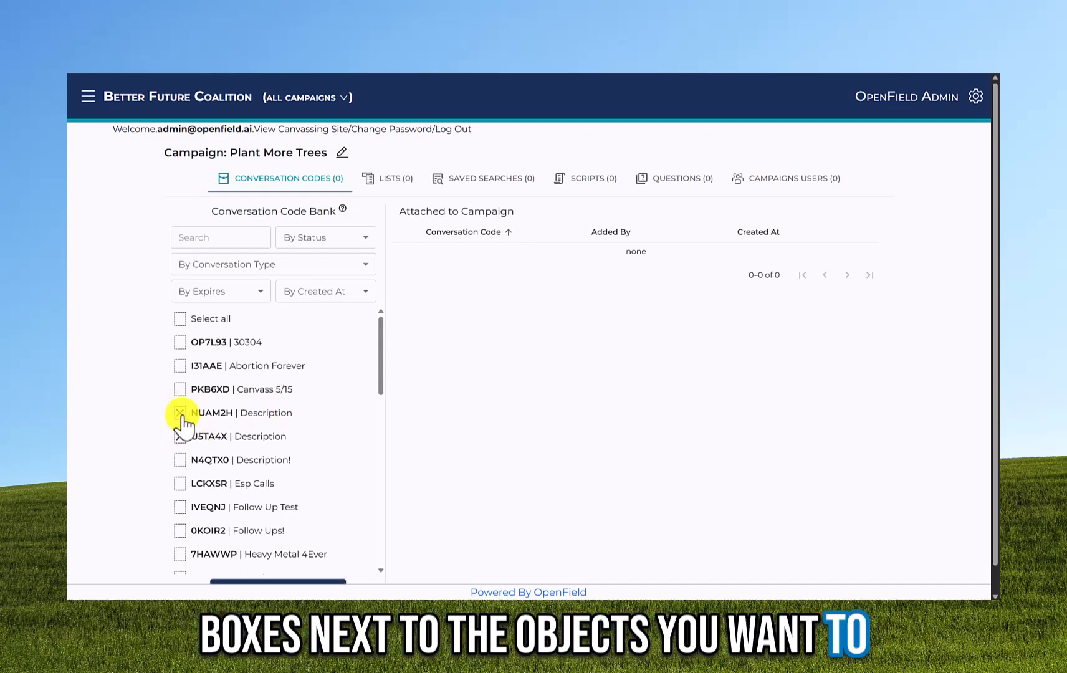
left_click(184, 481)
scroll(333, 446, "down", 10)
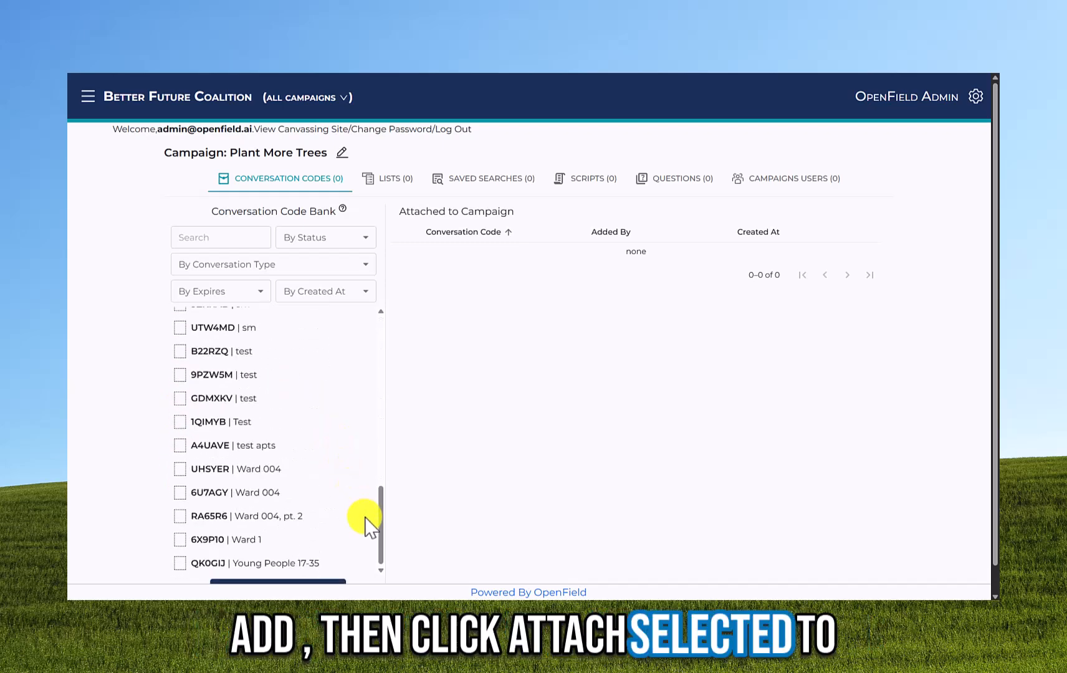
left_click(331, 567)
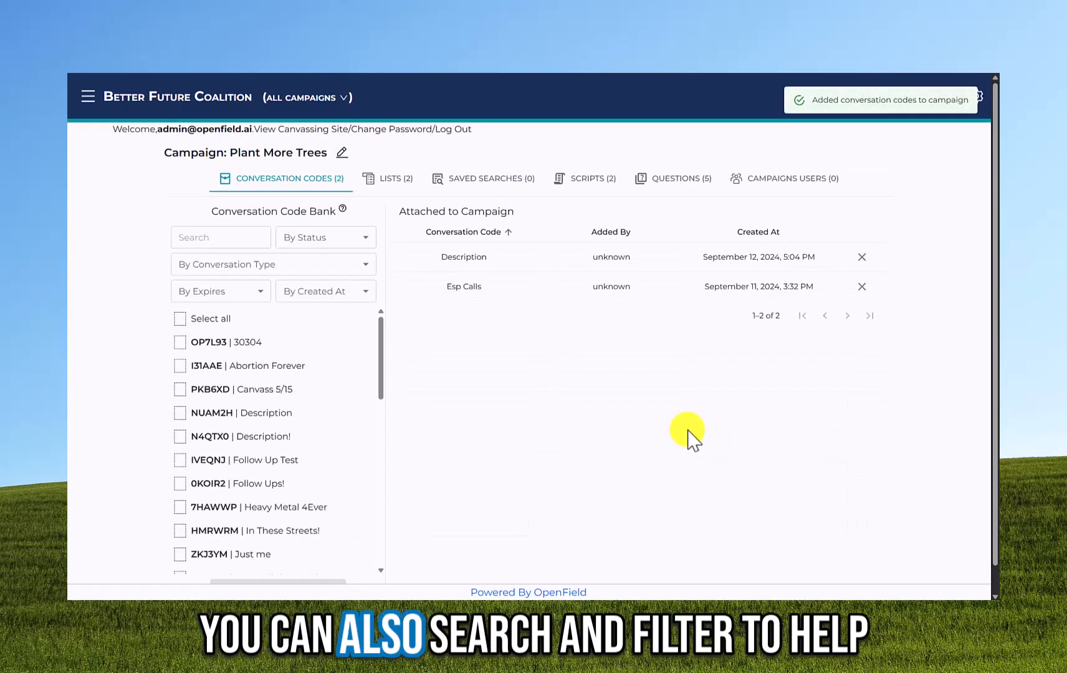
- Filter codes to Active and Past 7 days, then attach I31AAE Abortion Forever and 0KOIR2 Follow Ups!
left_click(293, 243)
left_click(300, 288)
left_click(238, 293)
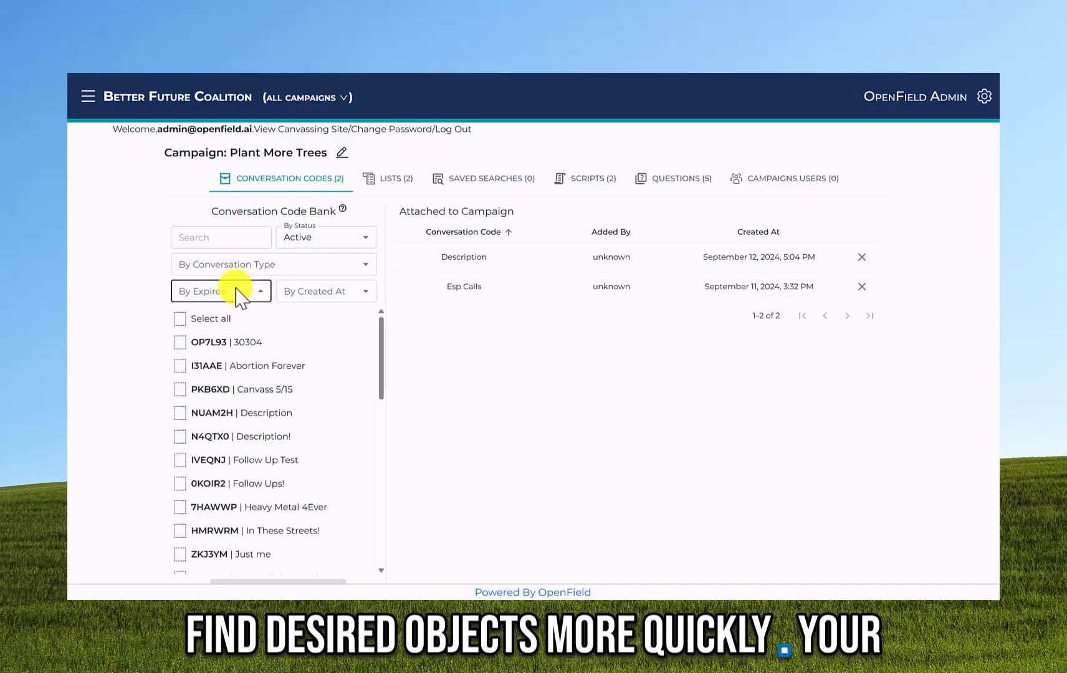
left_click(233, 357)
left_click(318, 294)
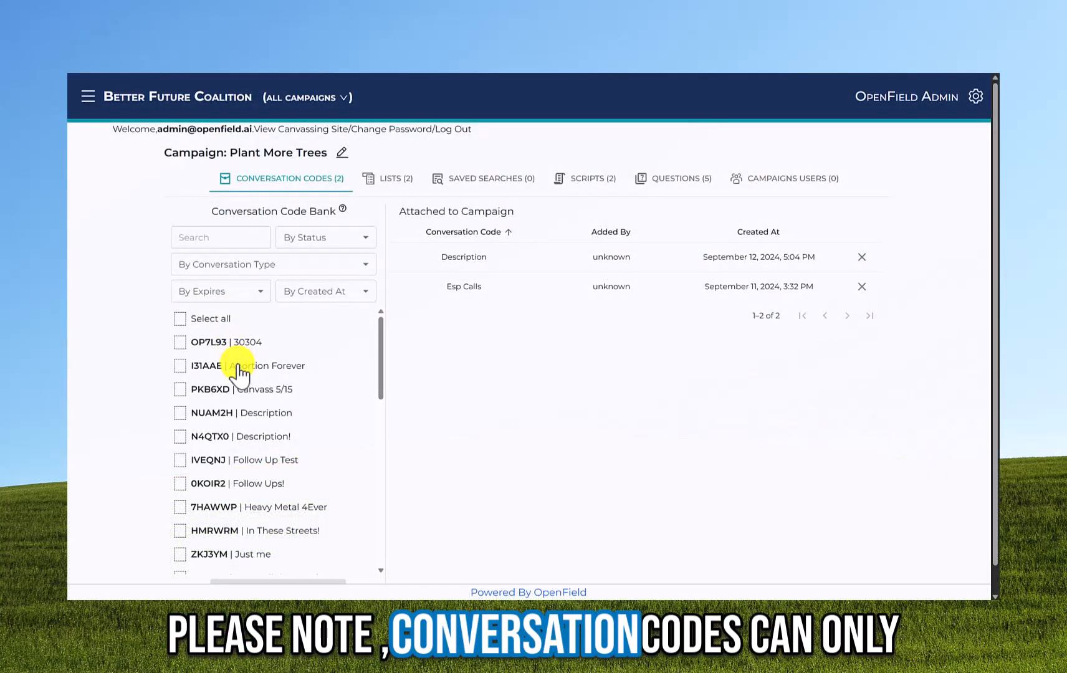
left_click(238, 368)
left_click(257, 484)
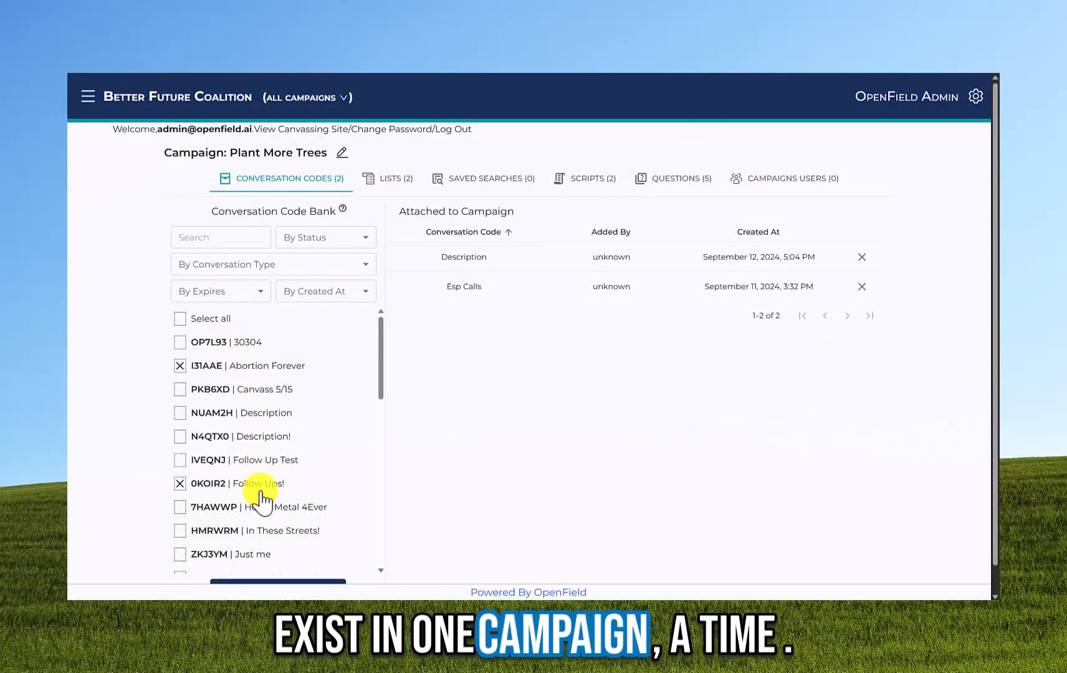
left_click(340, 582)
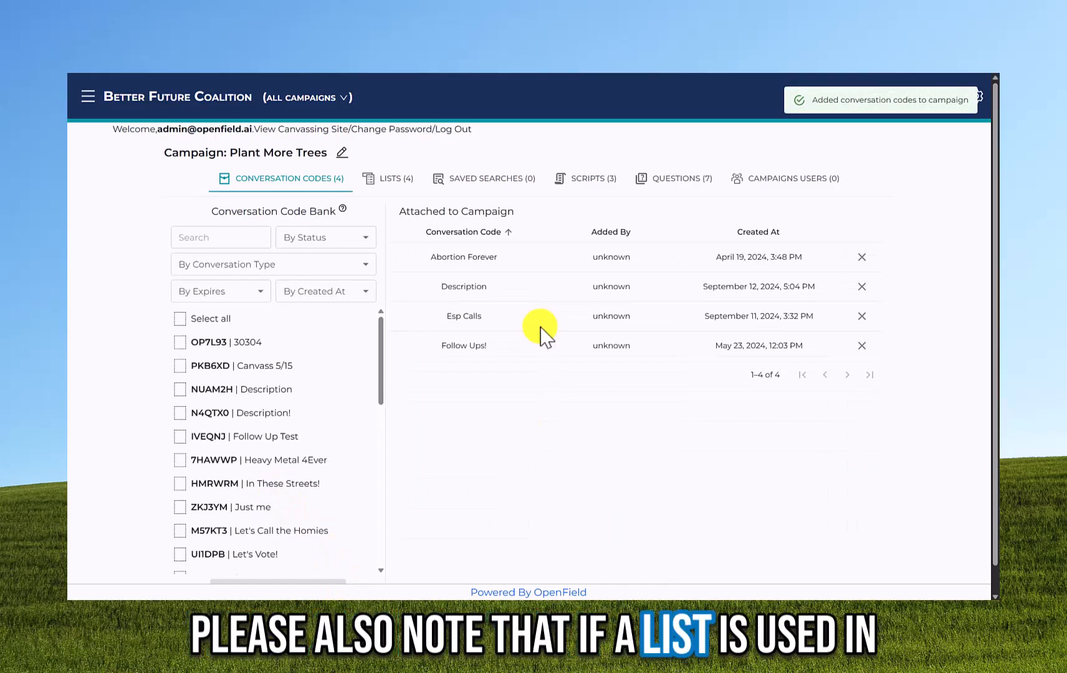
- Create and save the list 'Ward 004 - Plant More Trees' from the Ward 004 saved search
left_click(396, 181)
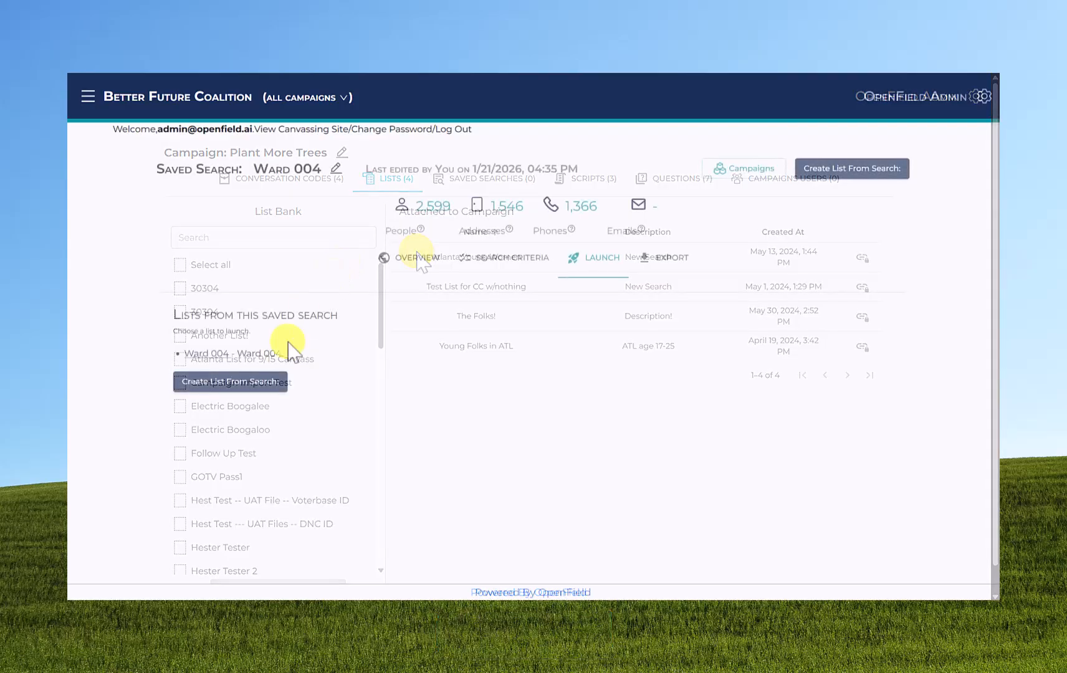
left_click(268, 383)
left_click(456, 305)
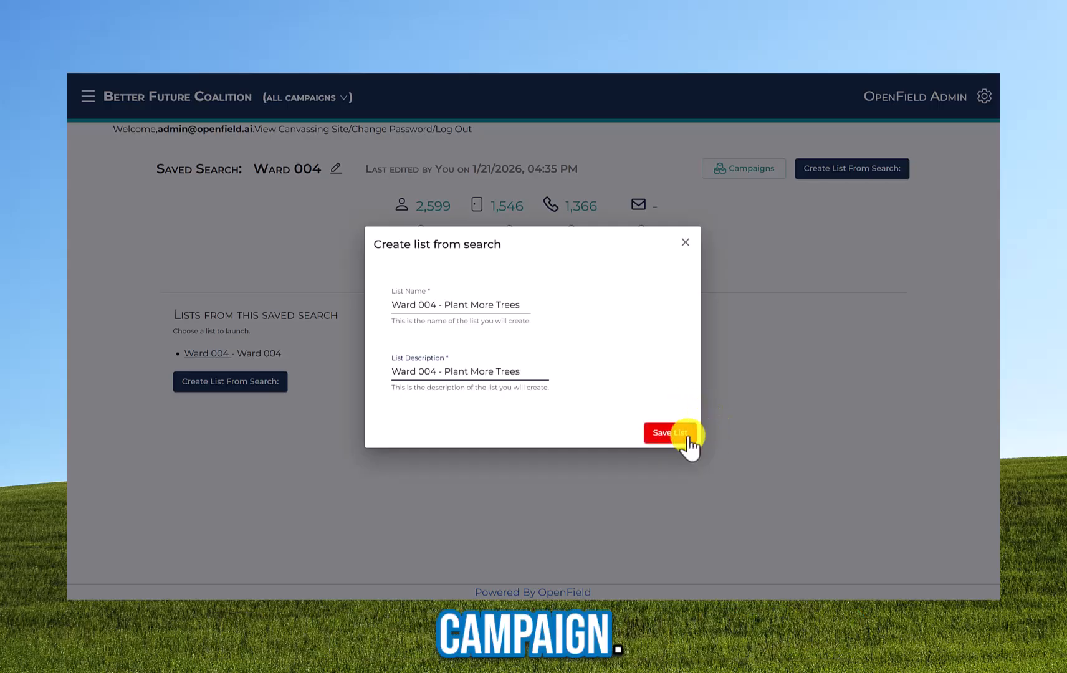
left_click(686, 437)
left_click(511, 470)
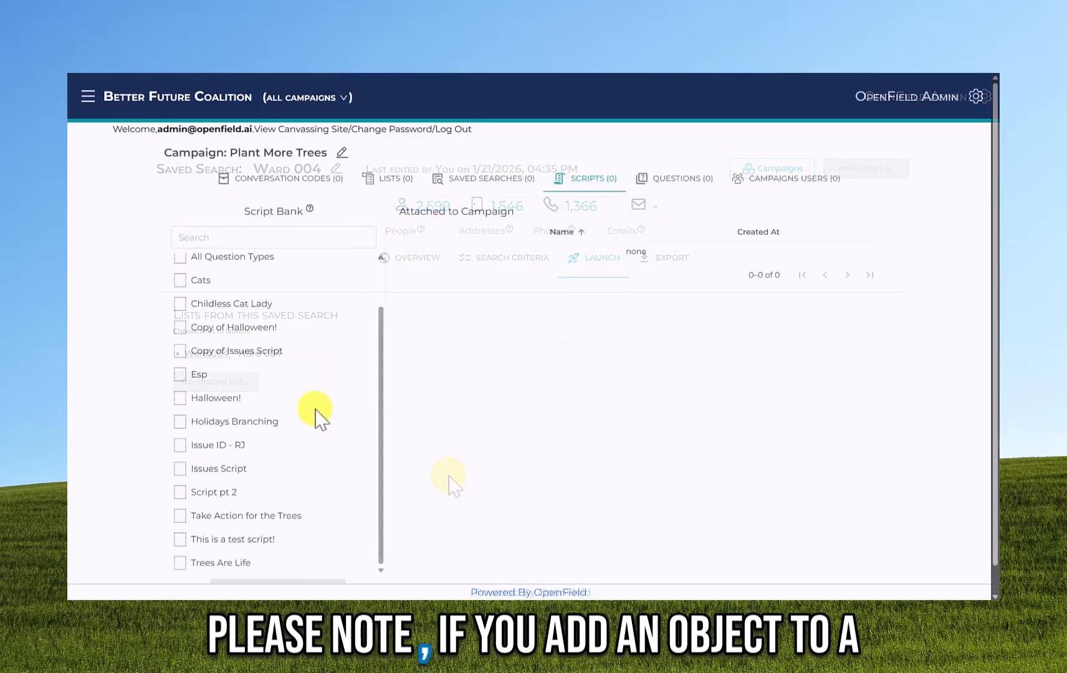
- Attach the Trees Are Life script and check its Favorite Tree, Plant More Trees, Tree Knowledge questions
left_click(238, 564)
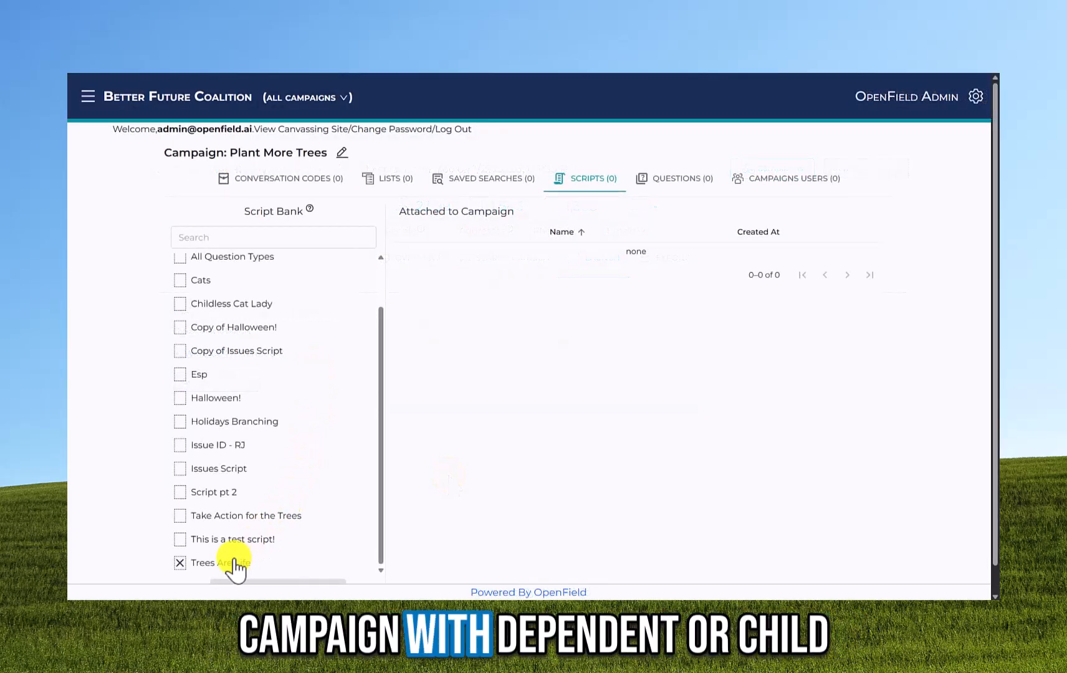
scroll(478, 518, "down", 1)
left_click(301, 568)
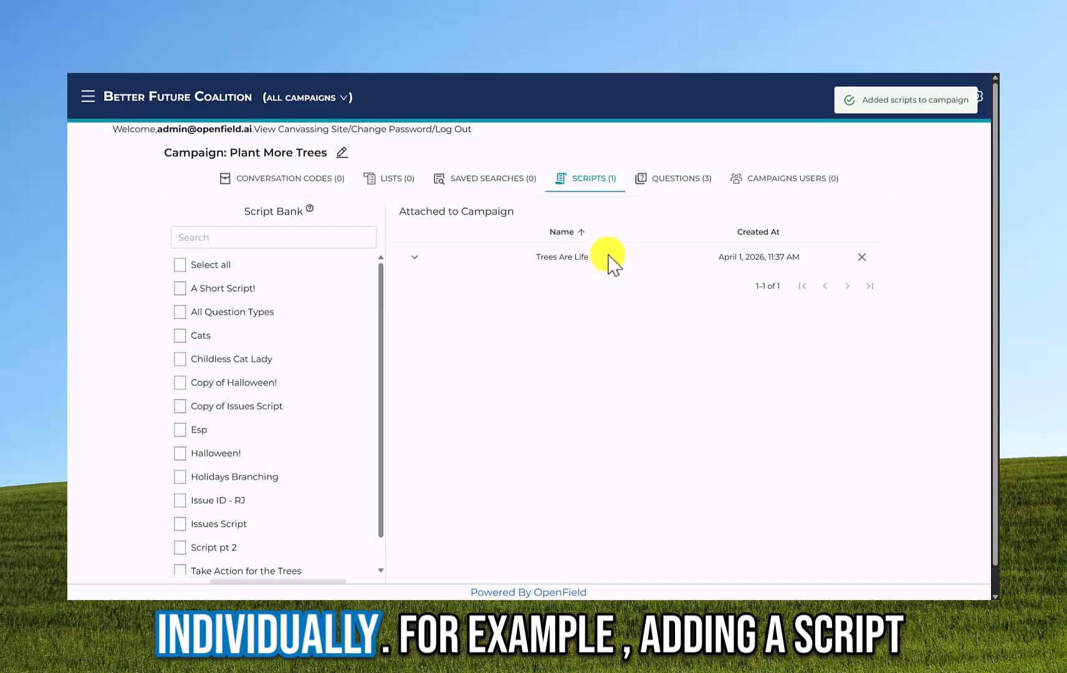
left_click(657, 184)
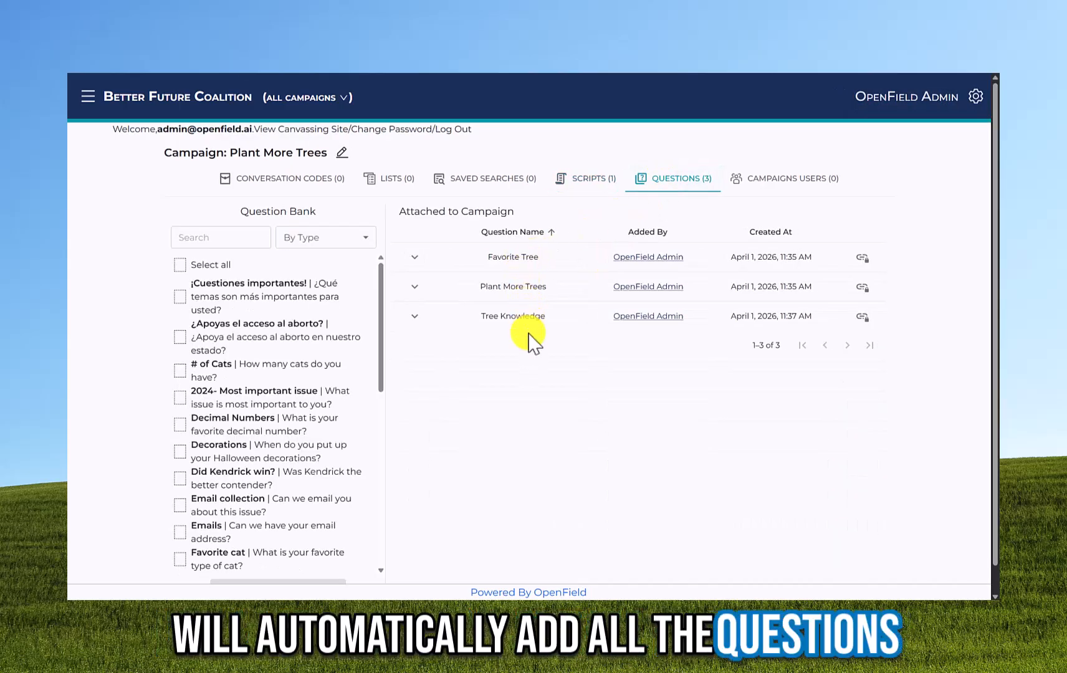
- Search the code bank for 'tree' and attach Trees on Streets and Trees 4 All codes
left_click(328, 187)
left_click(221, 238)
type("tree")
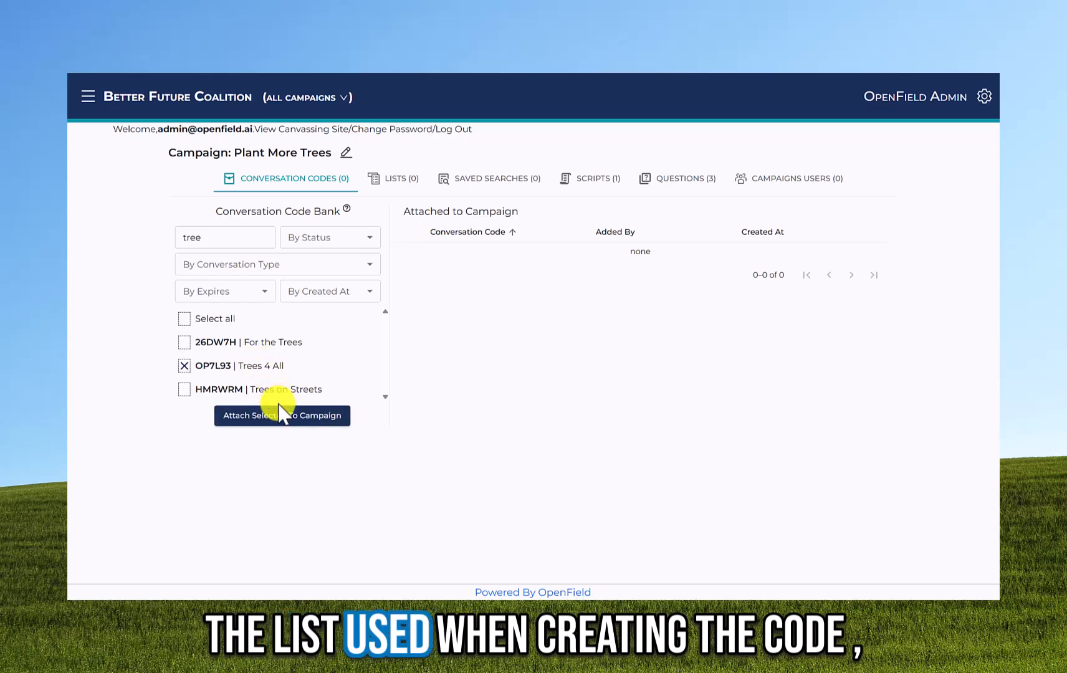
left_click(278, 390)
left_click(282, 416)
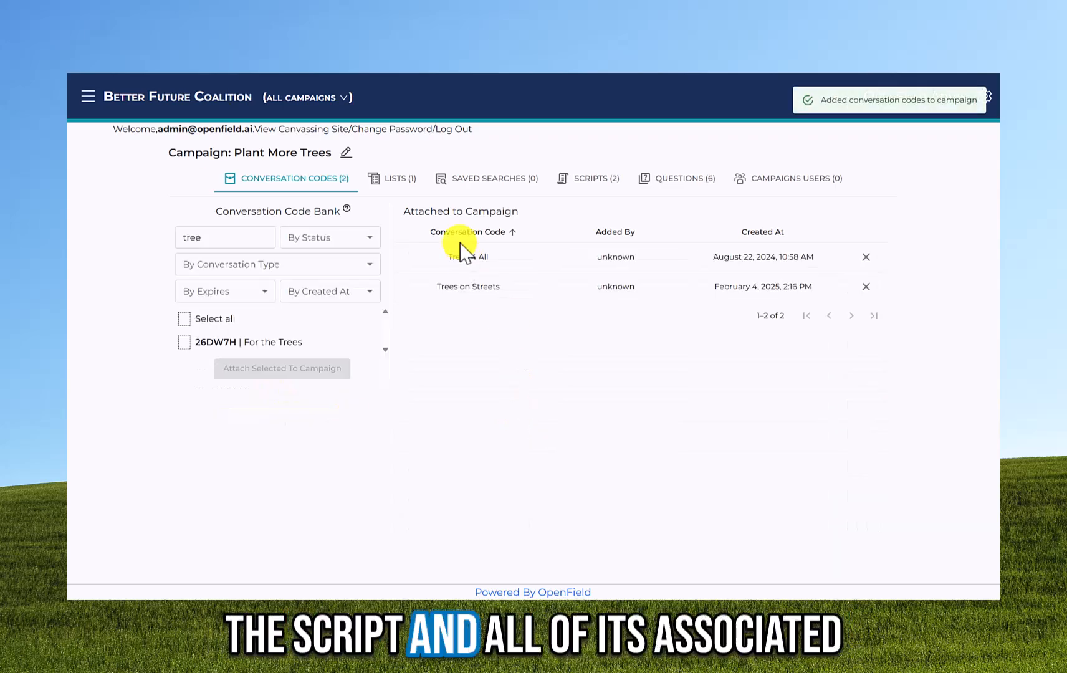
- Review the campaign's scripts and questions, then show what depends on the Favorite Tree question
left_click(607, 179)
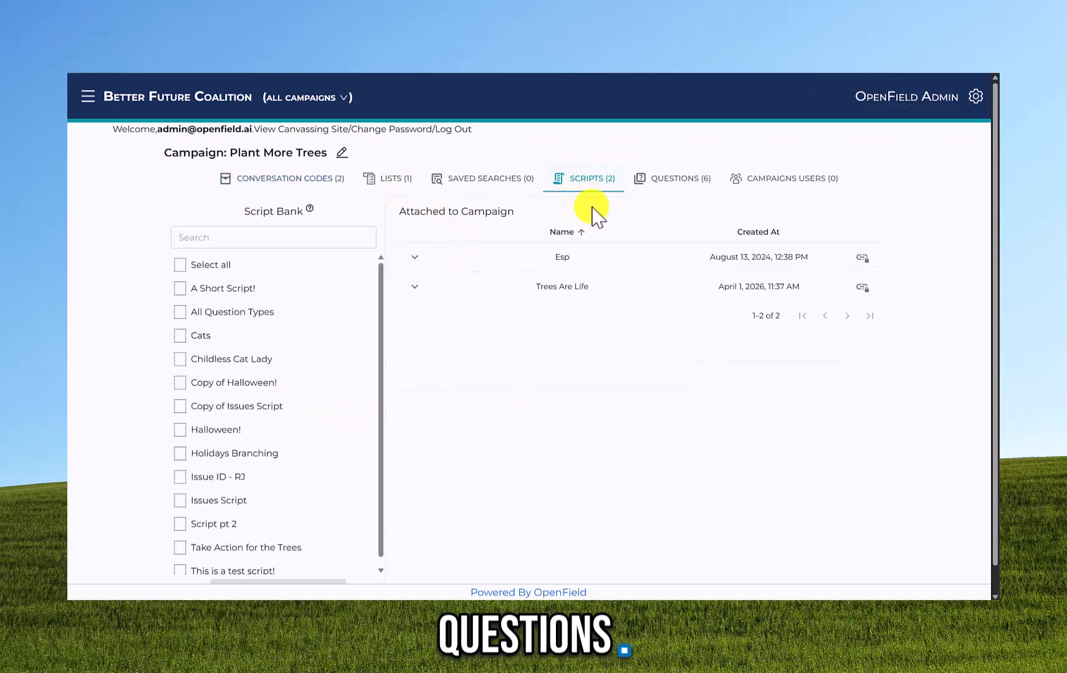
left_click(664, 182)
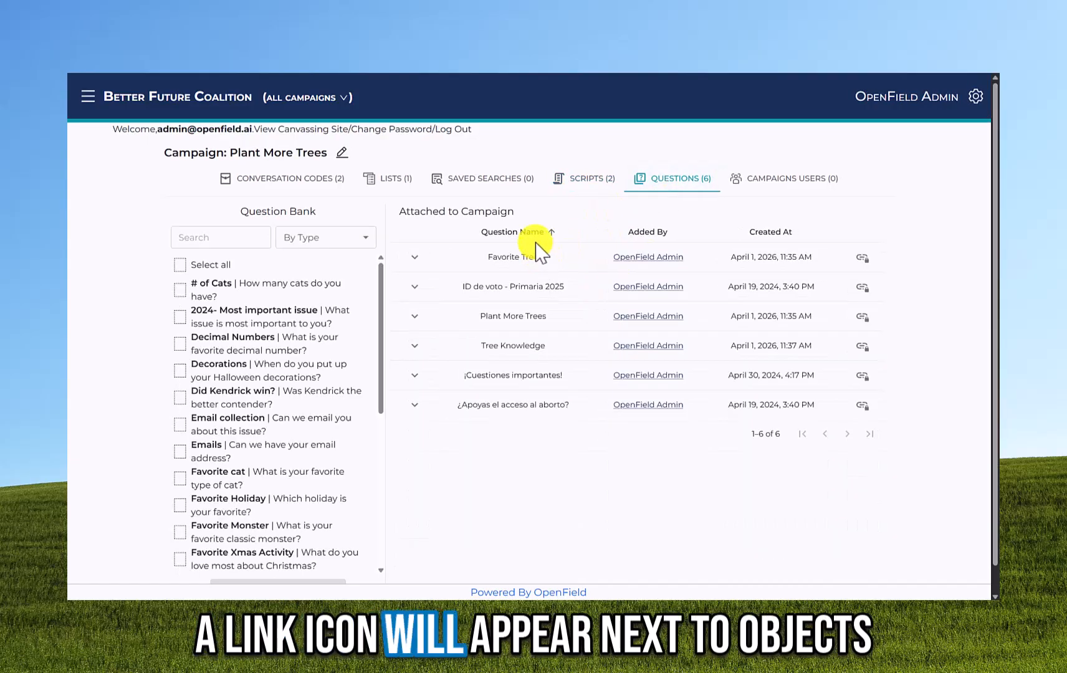
mouse_move(861, 260)
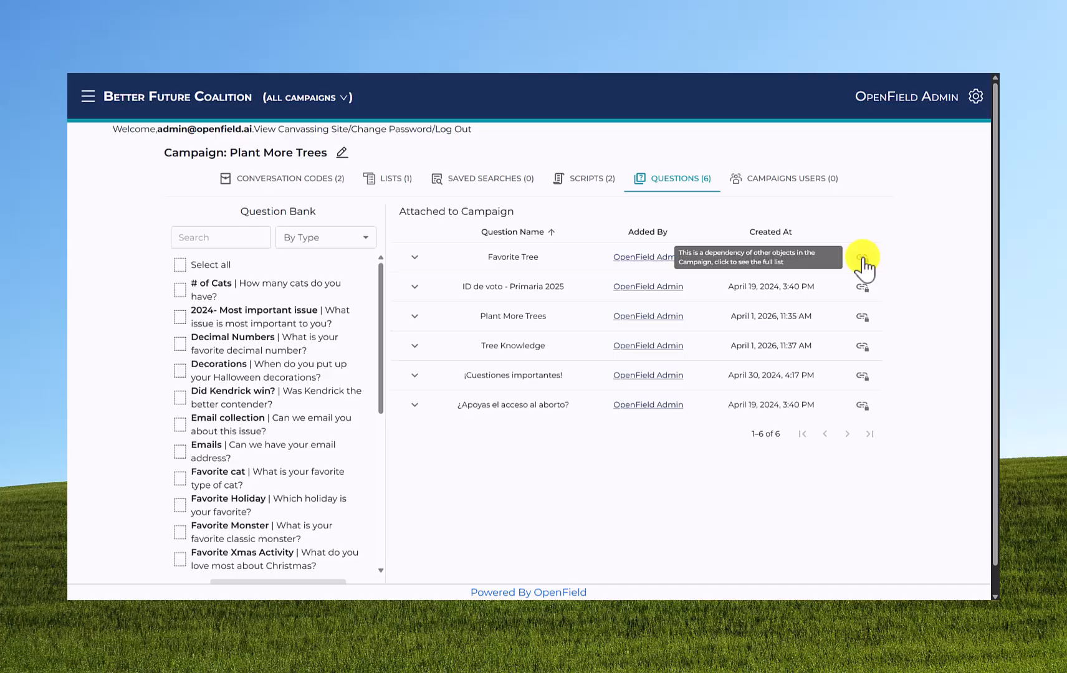
left_click(863, 259)
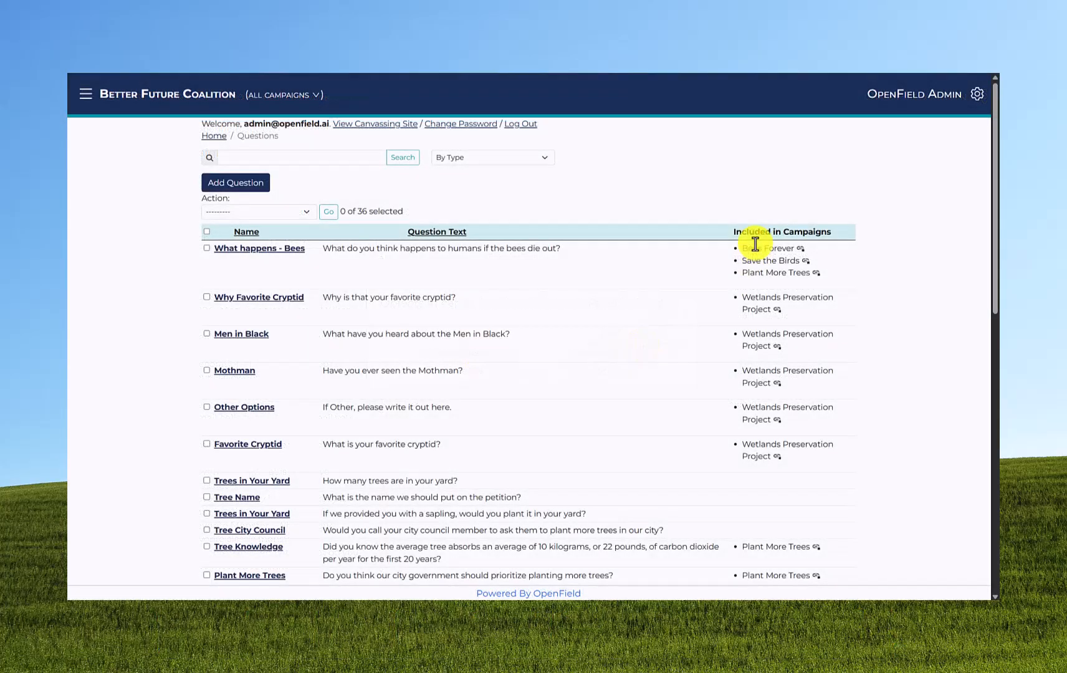
- Delete 'humans' from the What happens - Bees question text, save it, and review its details
left_click(257, 249)
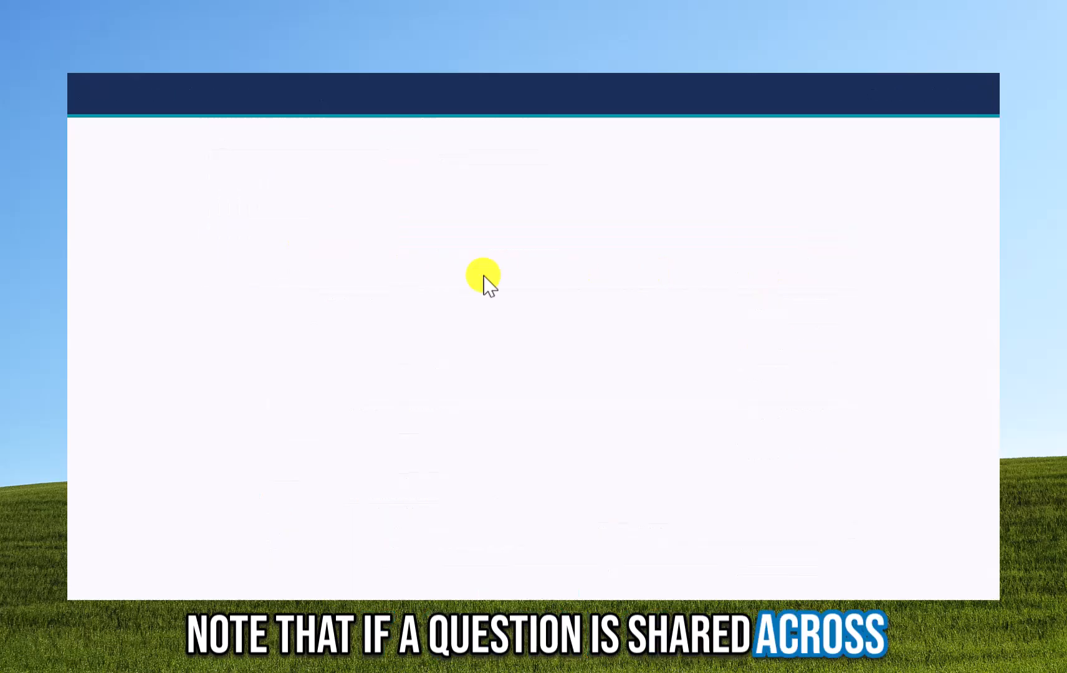
double_click(541, 239)
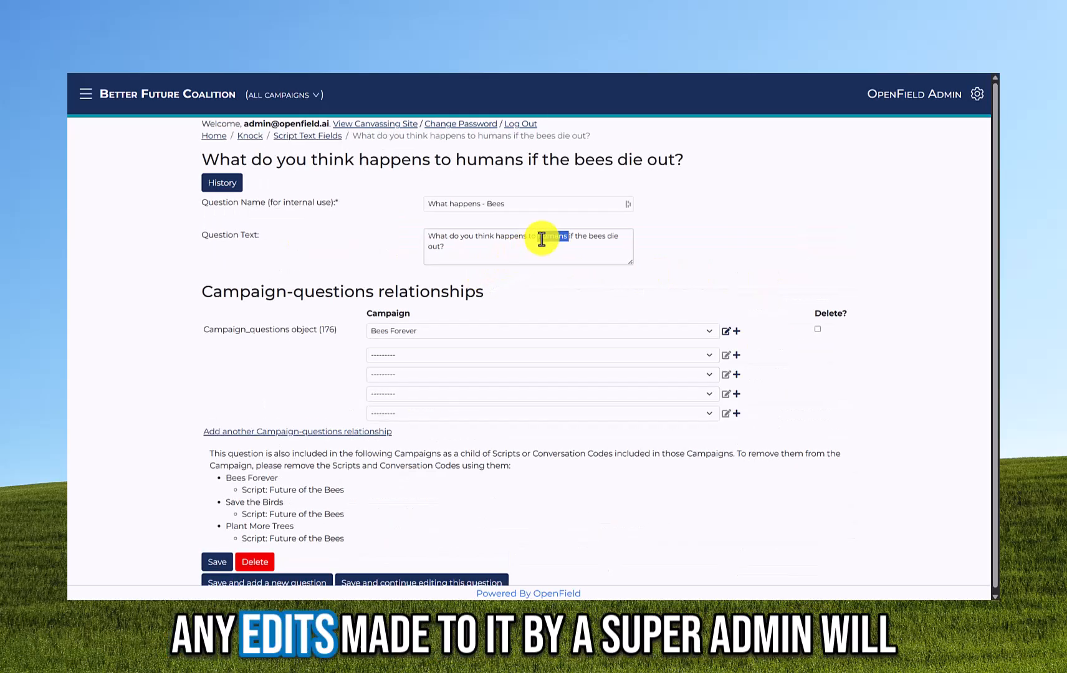
key("BackSpace")
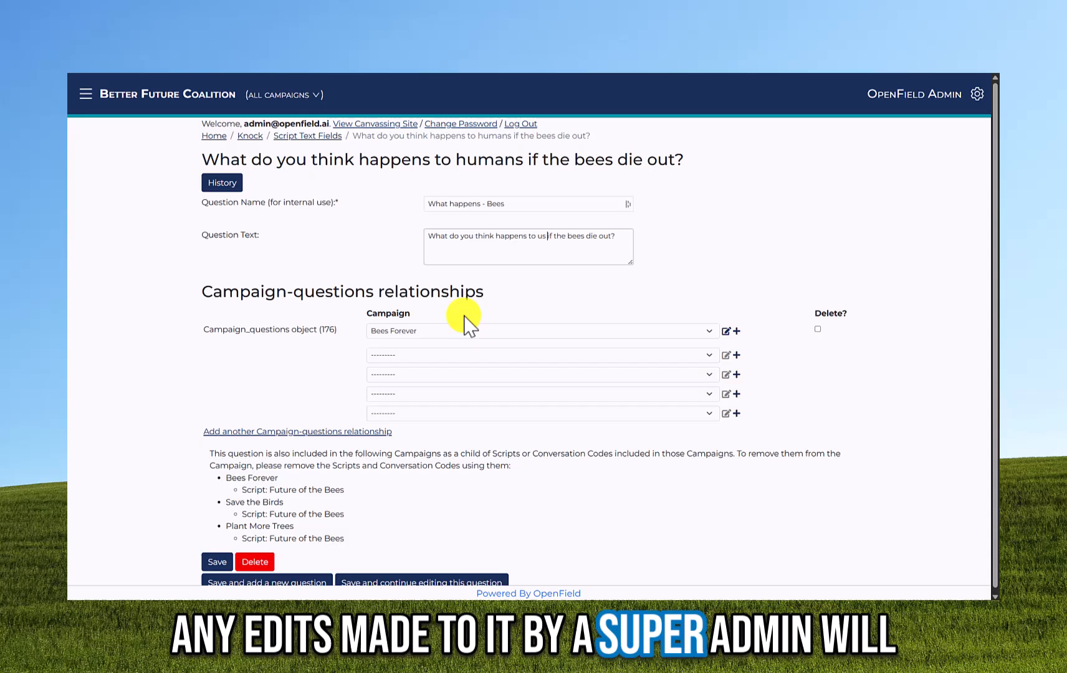
left_click(218, 562)
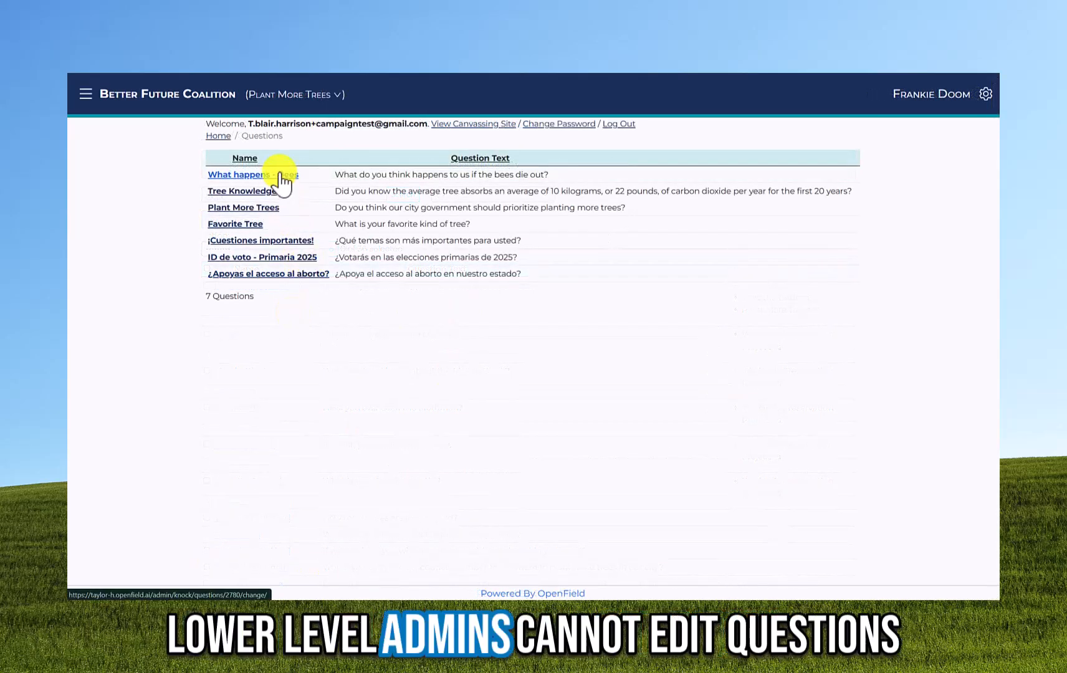
left_click(282, 176)
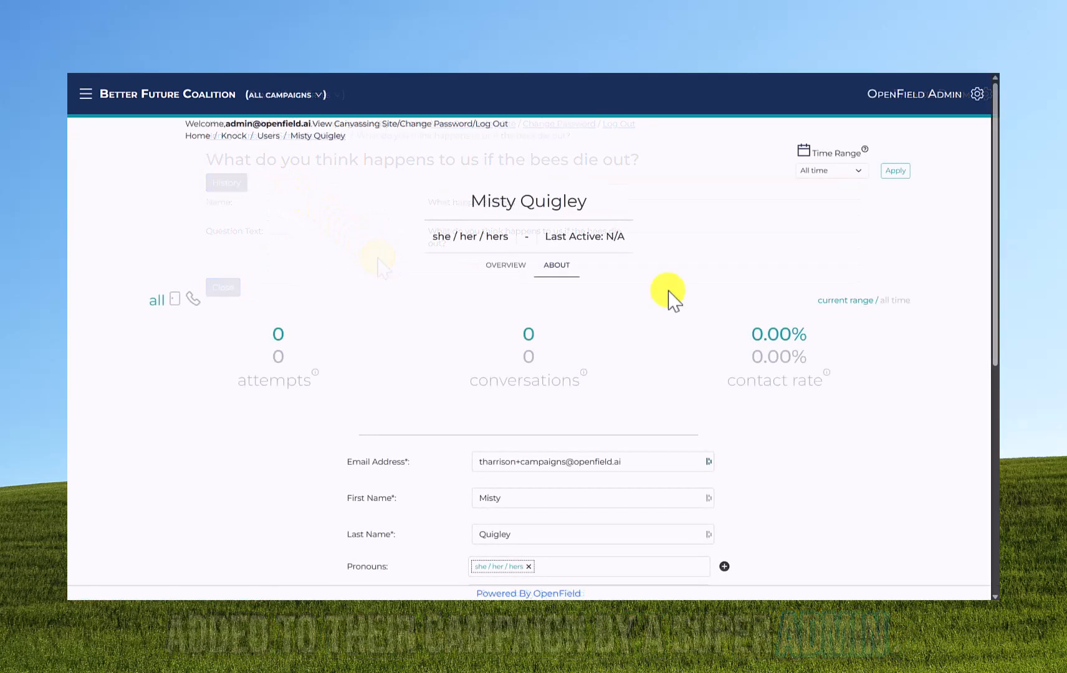
scroll(671, 291, "down", 7)
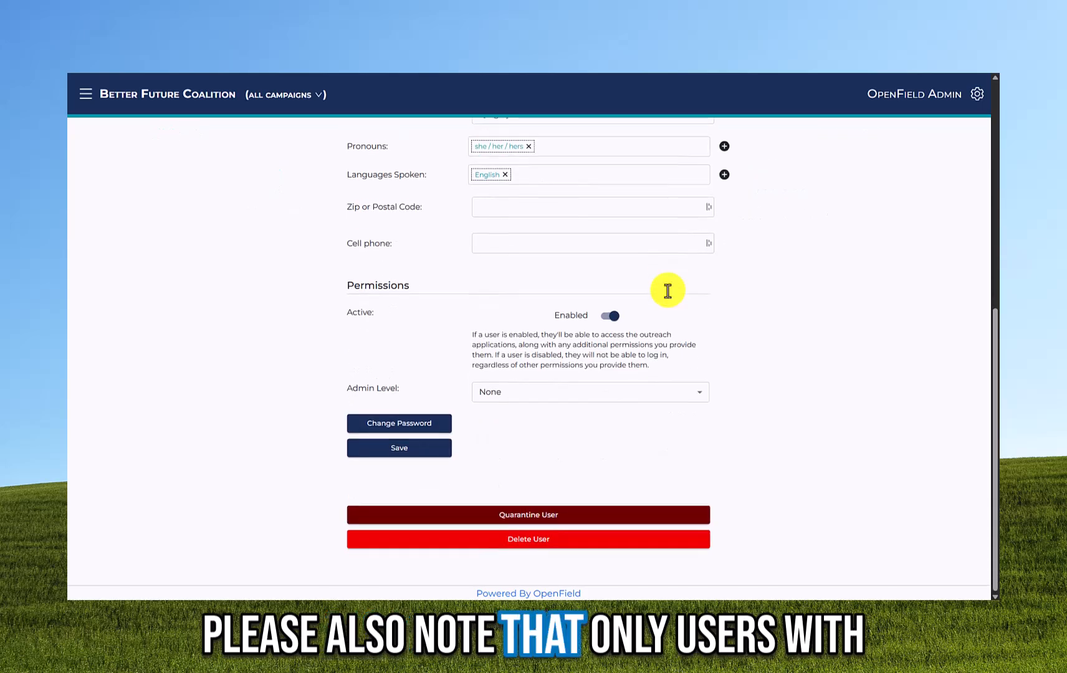
- Switch the user's admin level to Admin I, revert it to None, then enter a conversation code
left_click(501, 393)
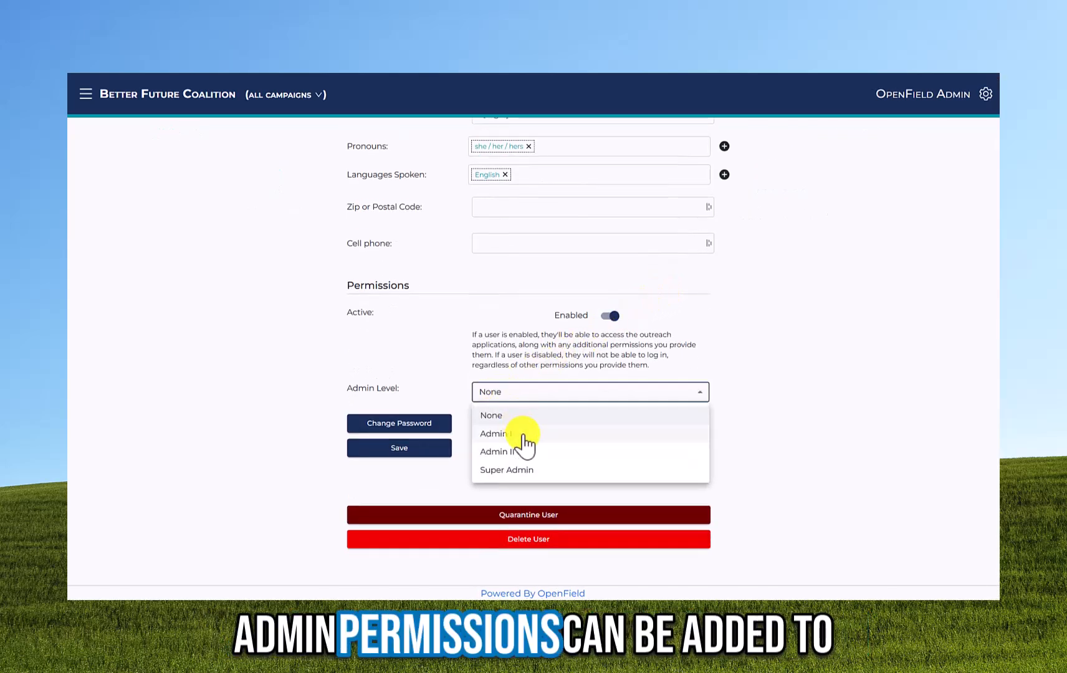
left_click(521, 438)
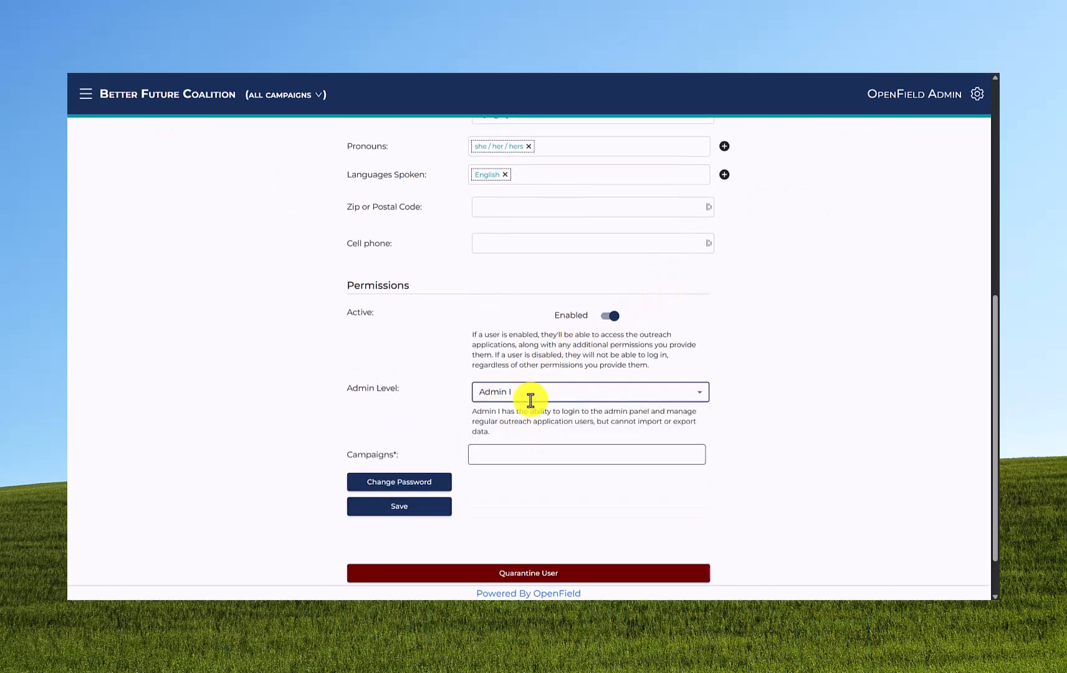
left_click(534, 402)
left_click(534, 415)
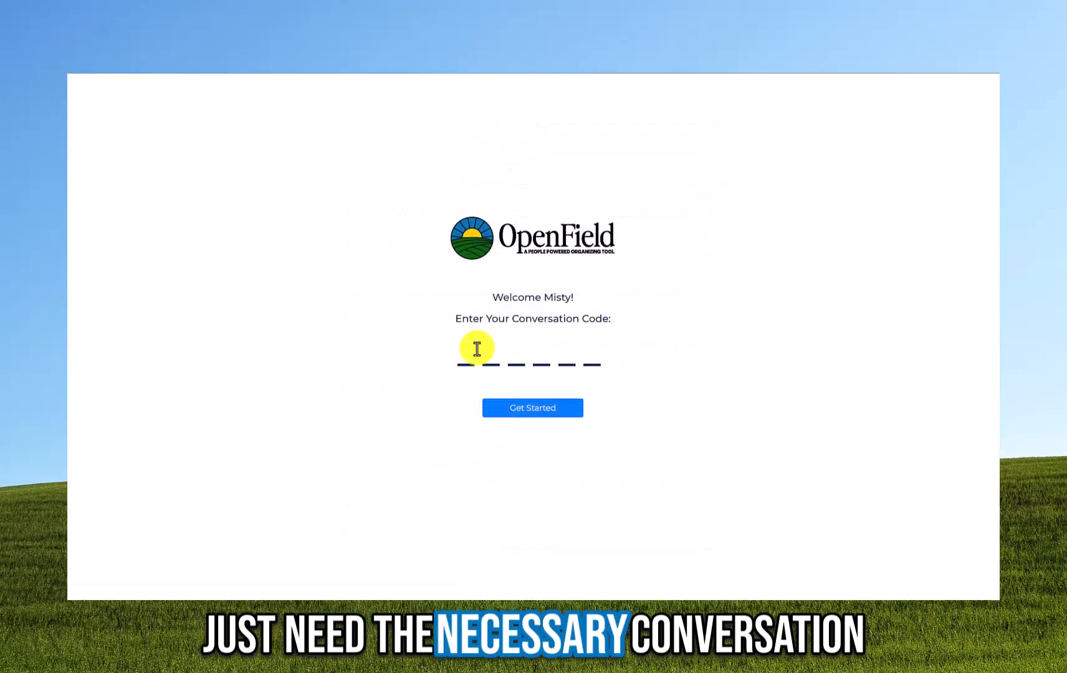
left_click(459, 353)
type("J2RBWE")
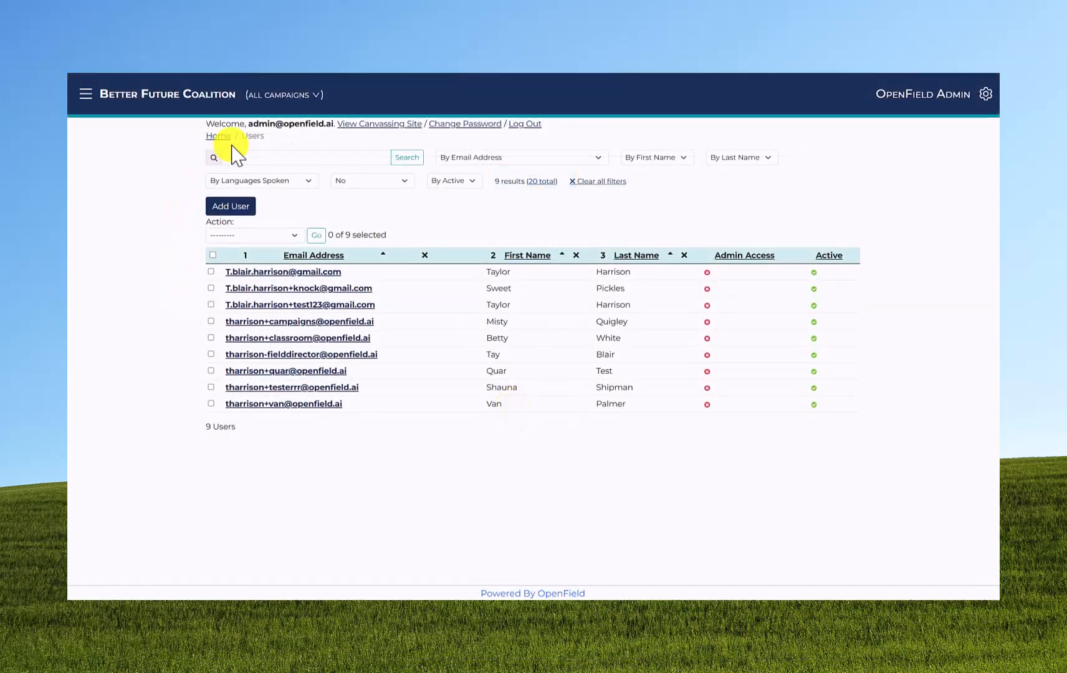
- Use the campaign switcher and mark the Your Trees question for attaching
left_click(267, 100)
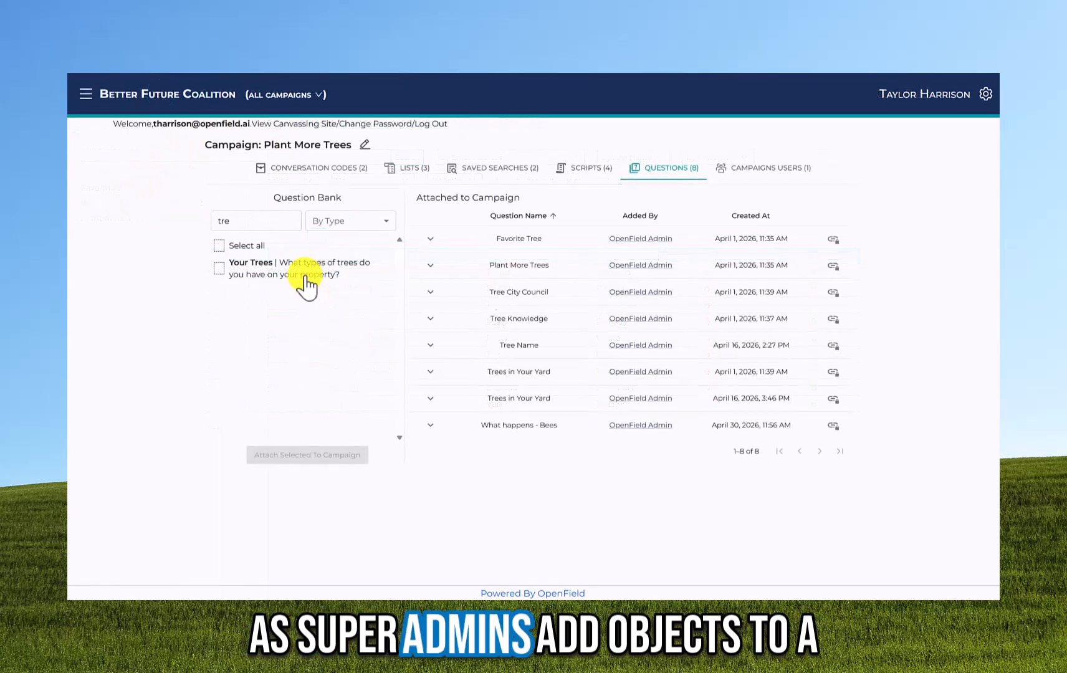
left_click(301, 278)
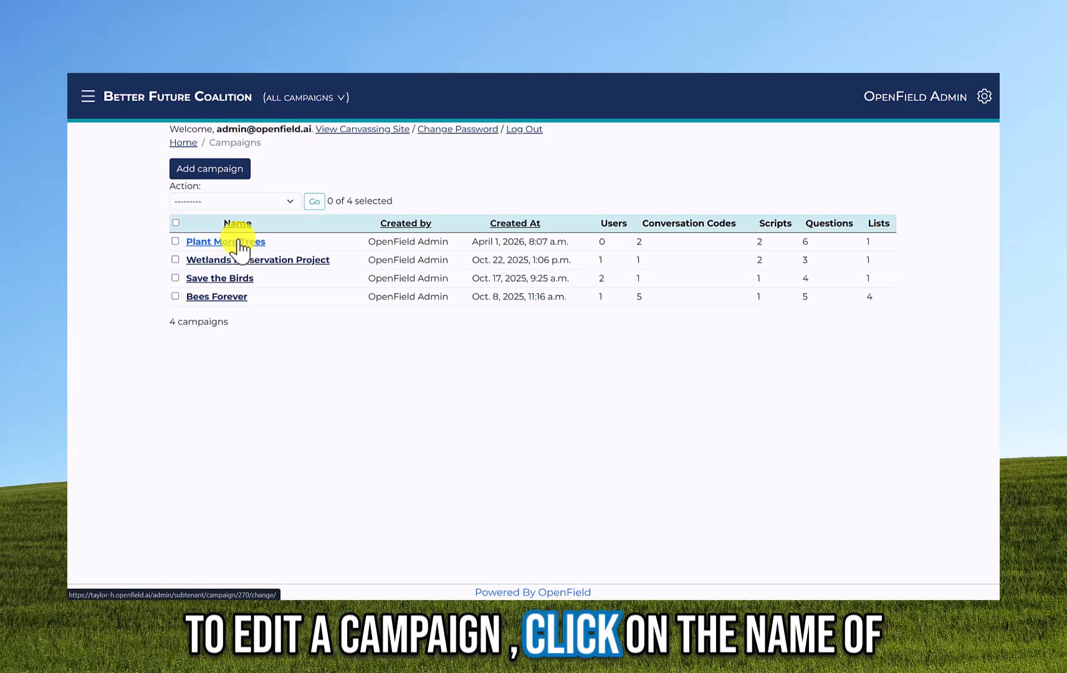
- Attach the # of Cats question to Plant More Trees, then remove it again
left_click(240, 243)
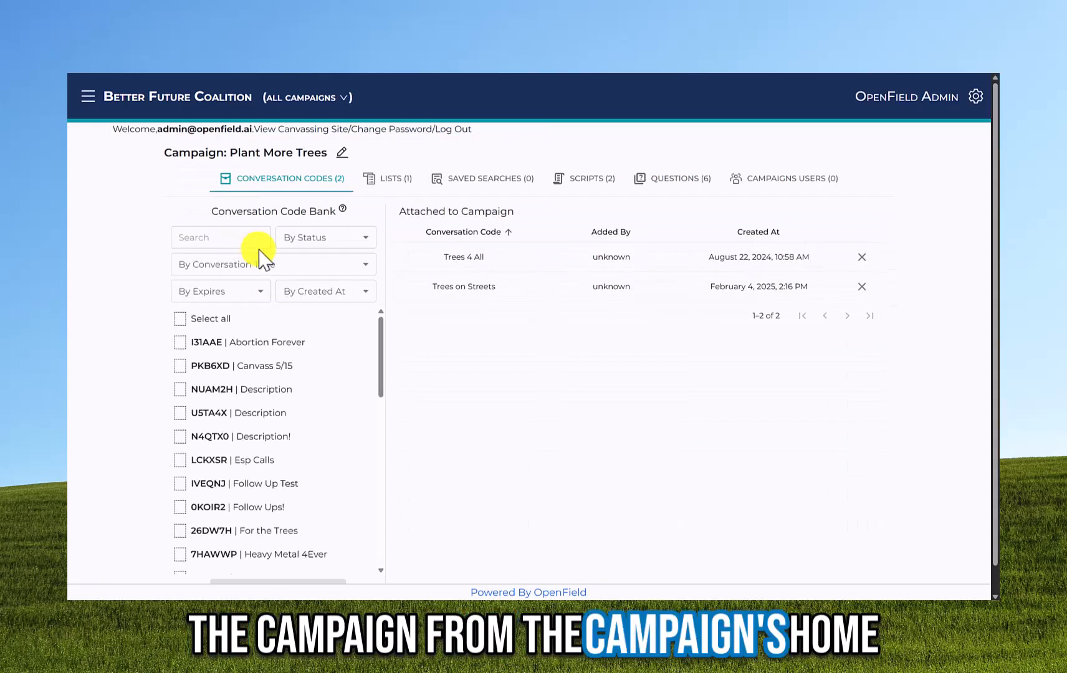
left_click(676, 180)
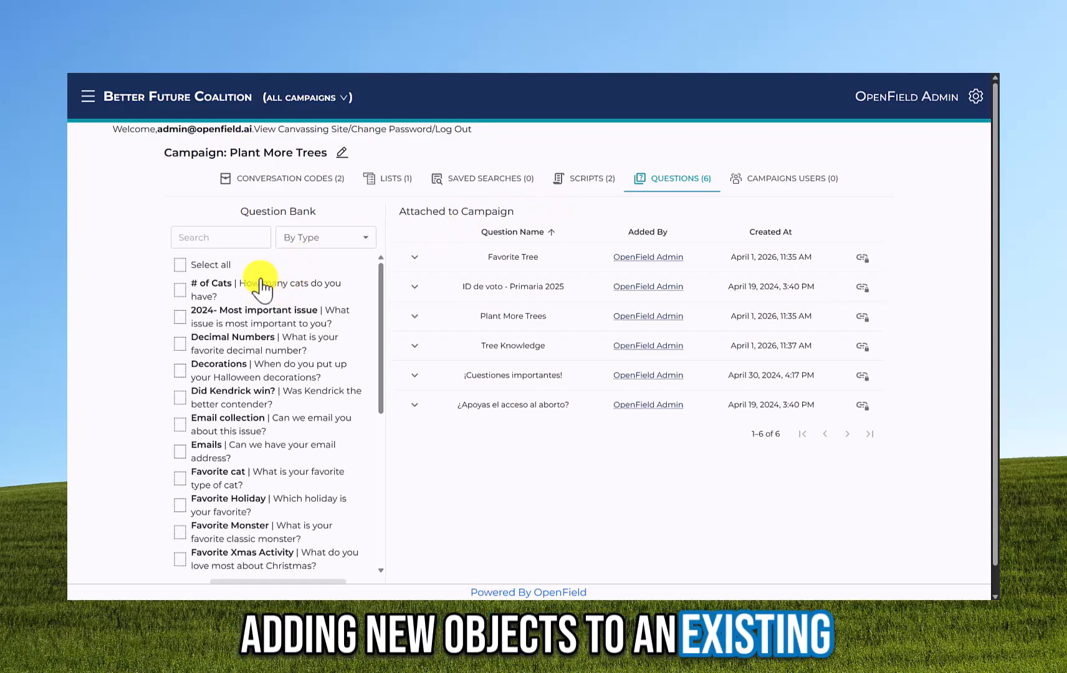
left_click(276, 288)
scroll(374, 349, "down", 10)
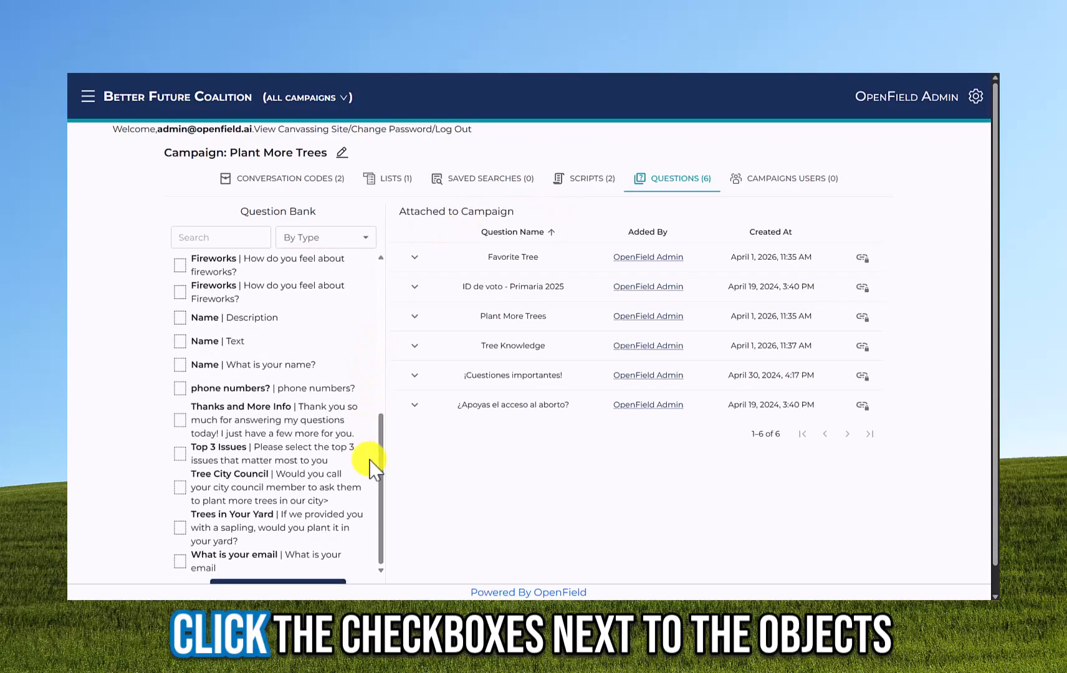
left_click(302, 568)
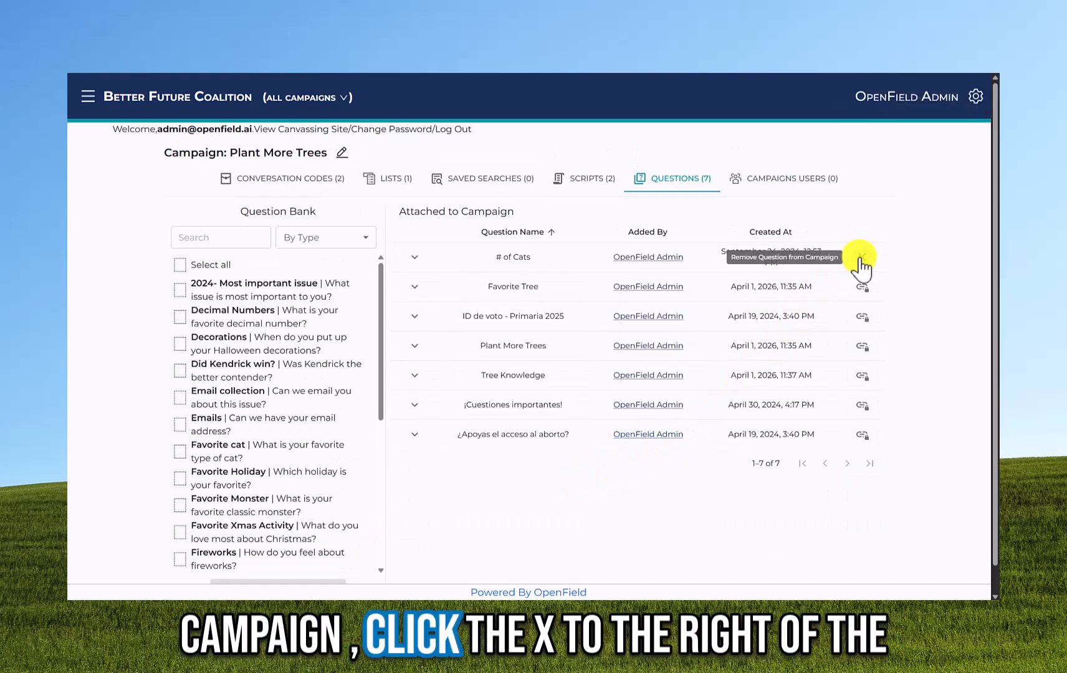
left_click(862, 256)
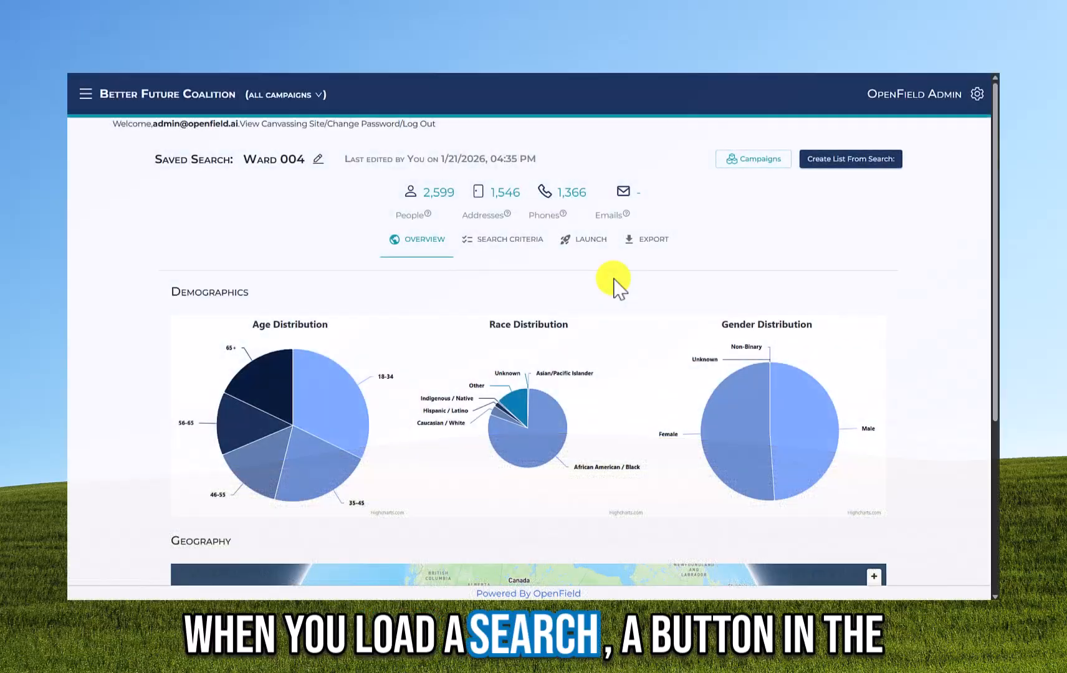
- Attach the Ward 004 saved search to Plant More Trees and Bees Forever, then detach one
left_click(769, 164)
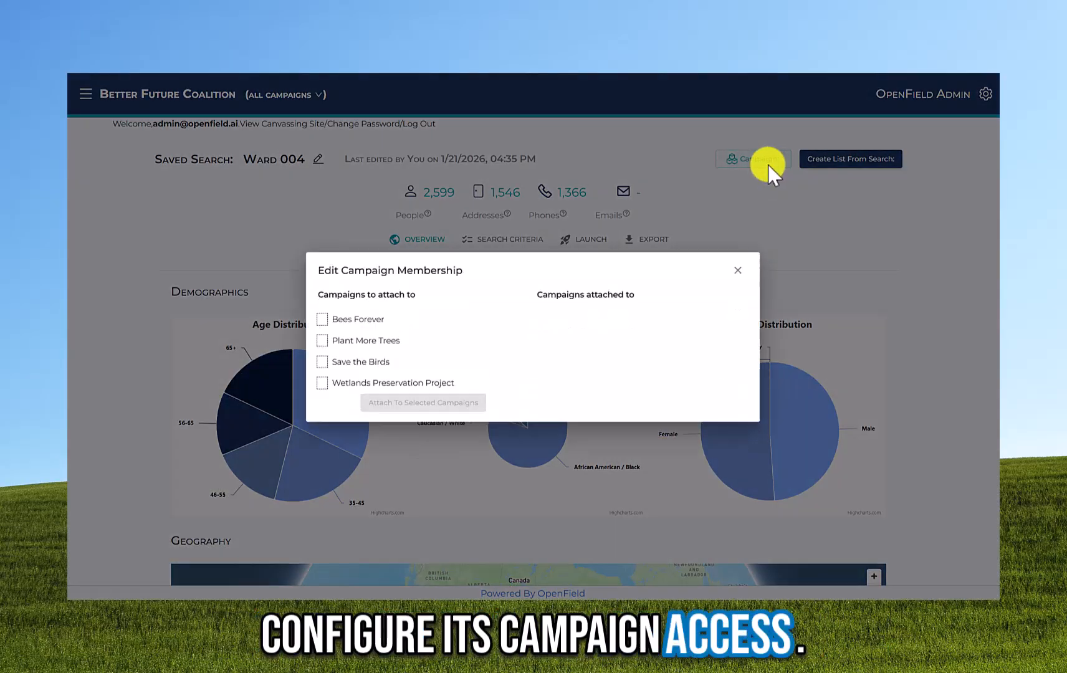
left_click(371, 341)
left_click(368, 321)
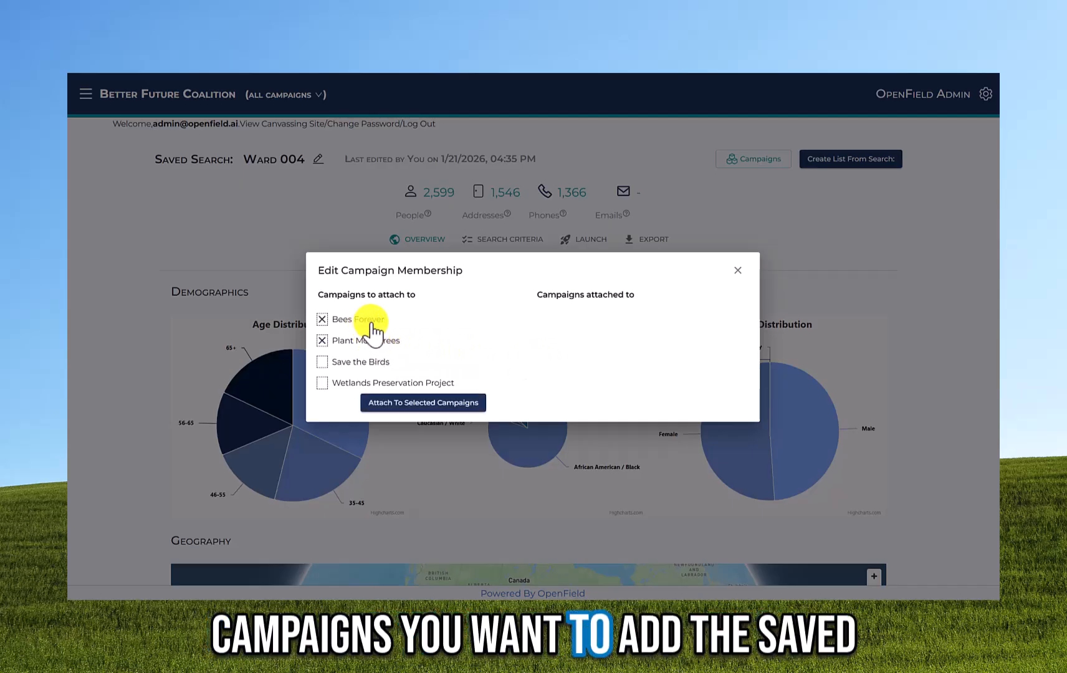
left_click(411, 404)
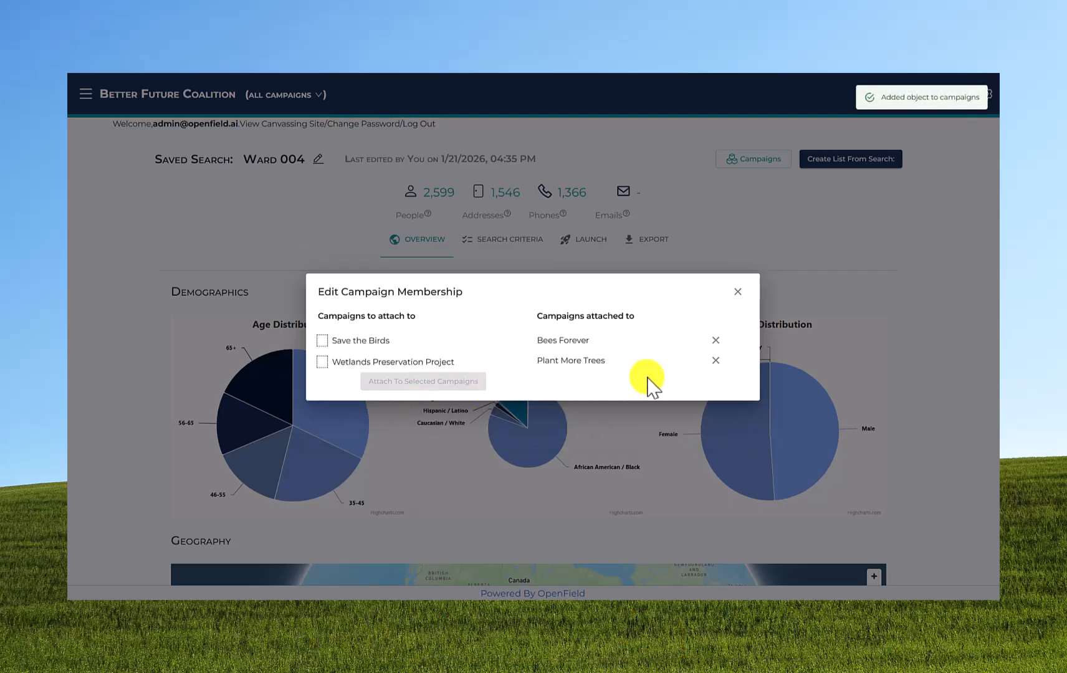
left_click(715, 340)
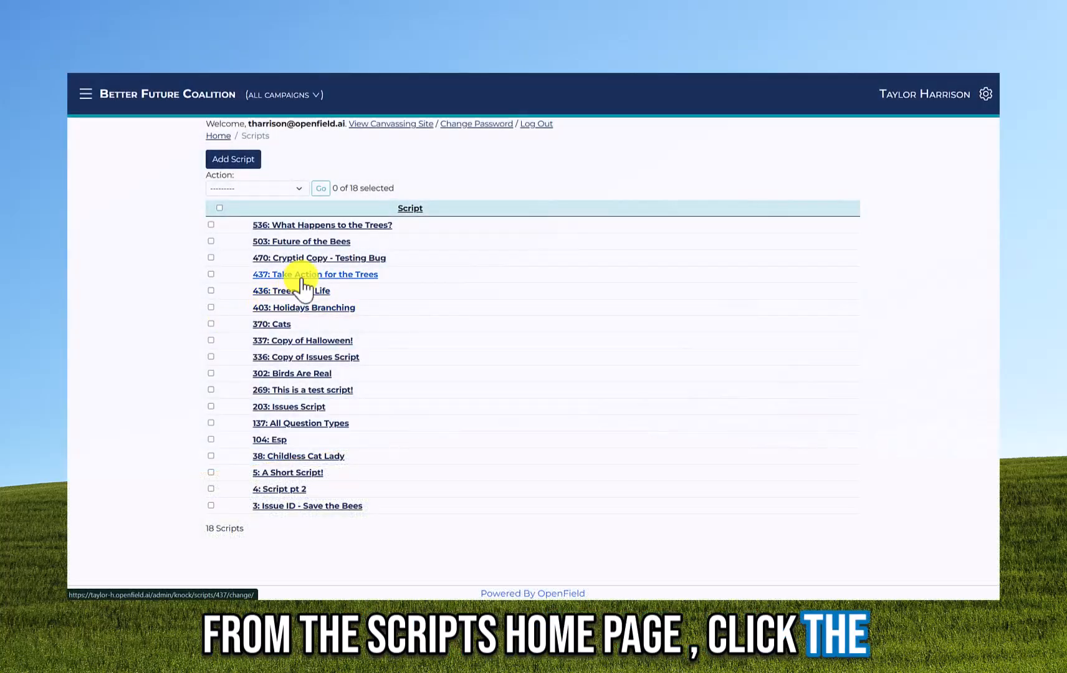
- Attach Take Action for the Trees to Save the Birds and Wetlands Preservation Project, then remove Save the Birds
left_click(302, 278)
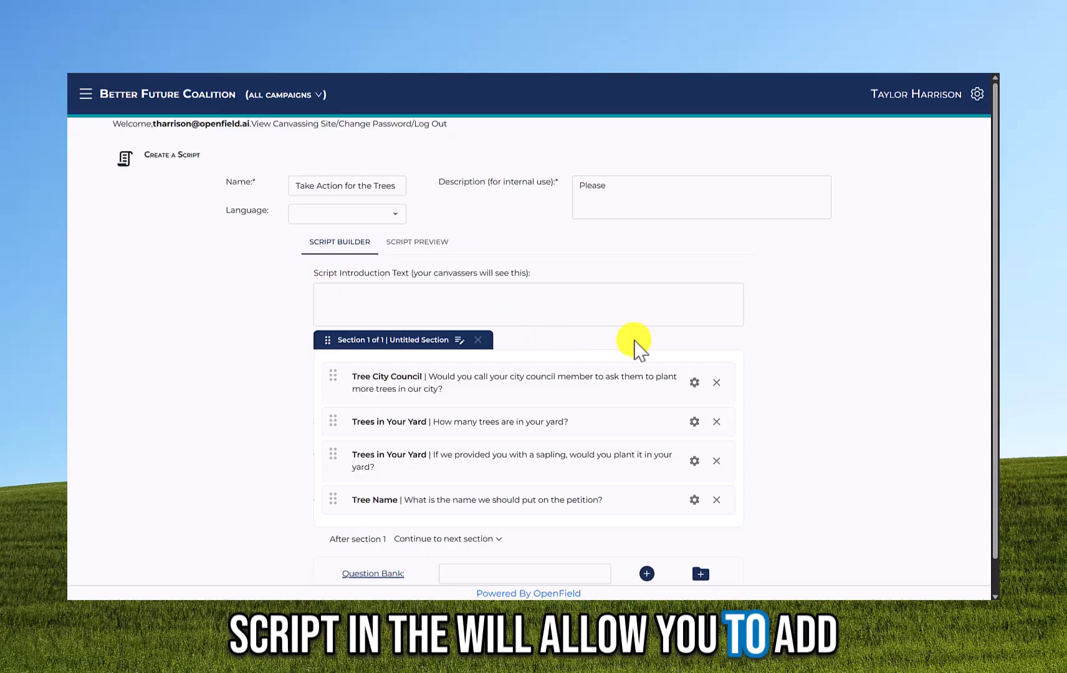
scroll(638, 499, "down", 1)
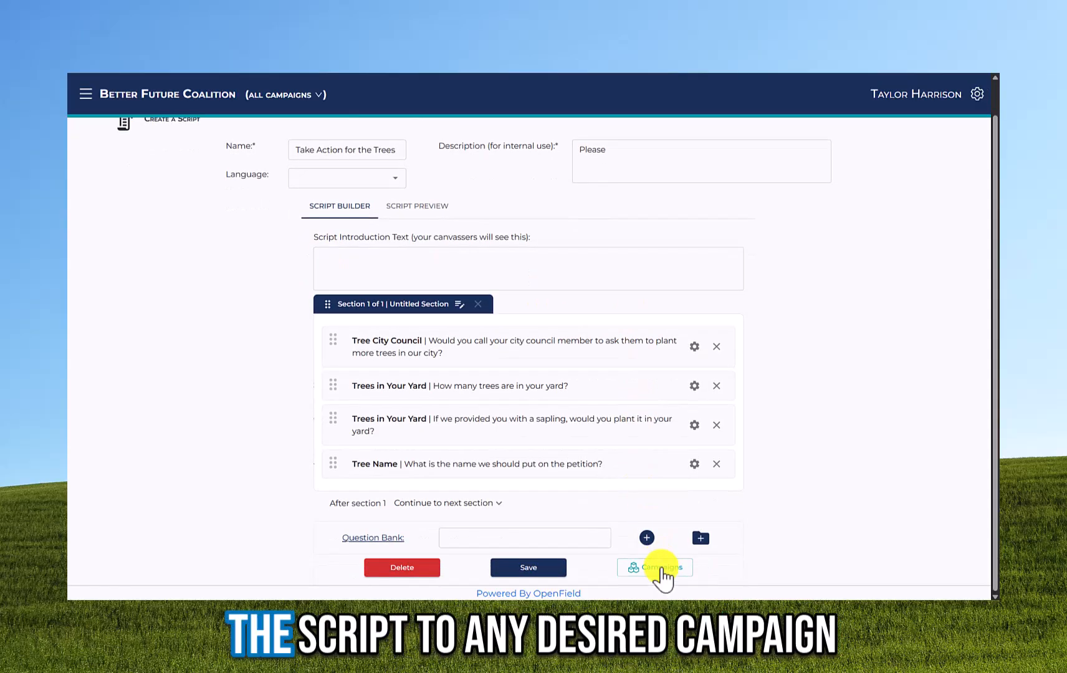
left_click(662, 569)
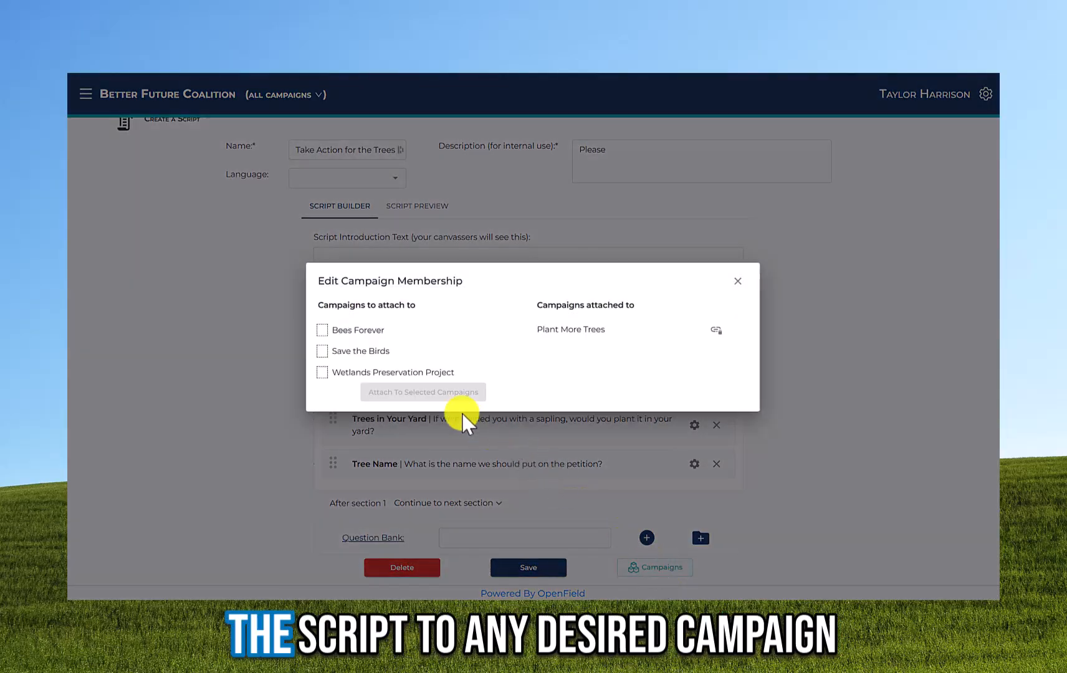
left_click(363, 351)
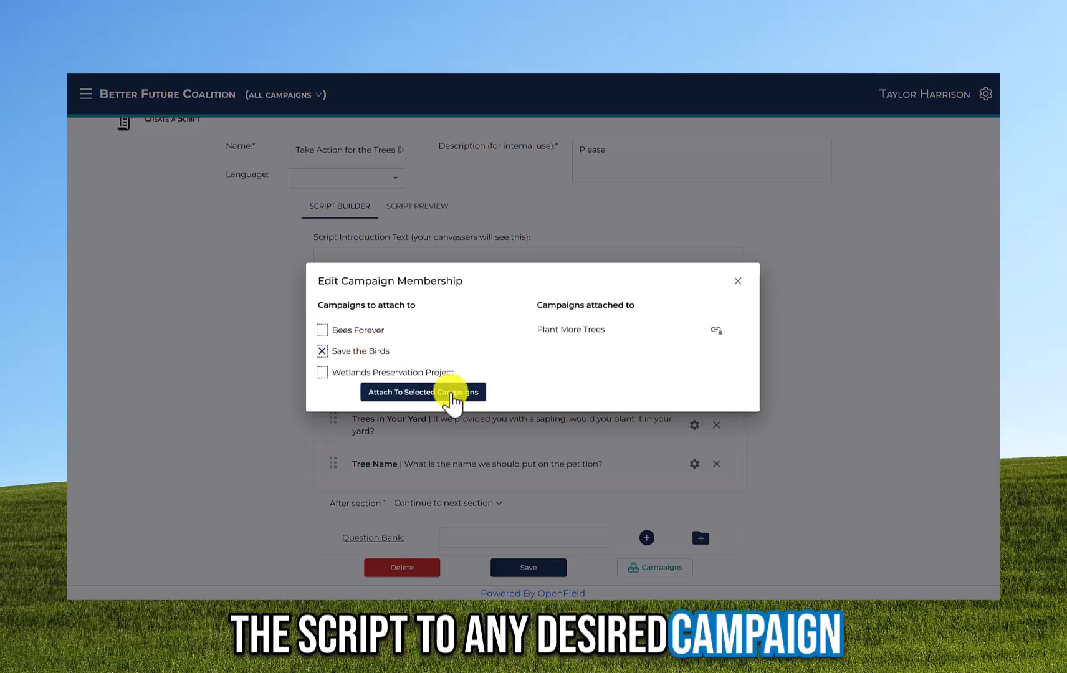
left_click(426, 373)
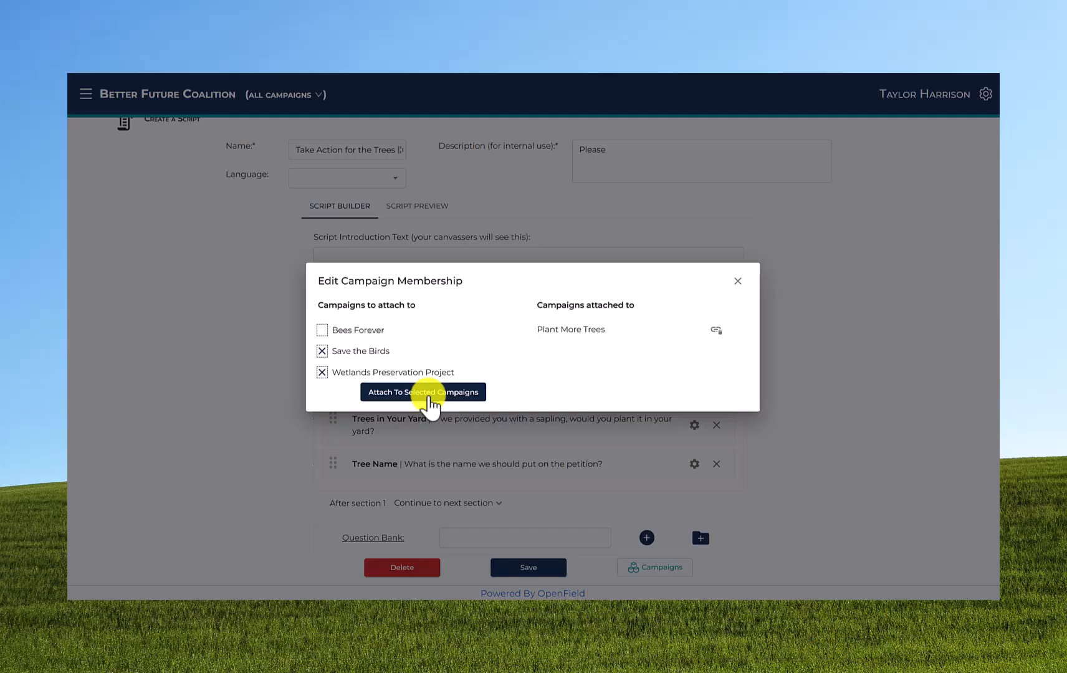
left_click(428, 399)
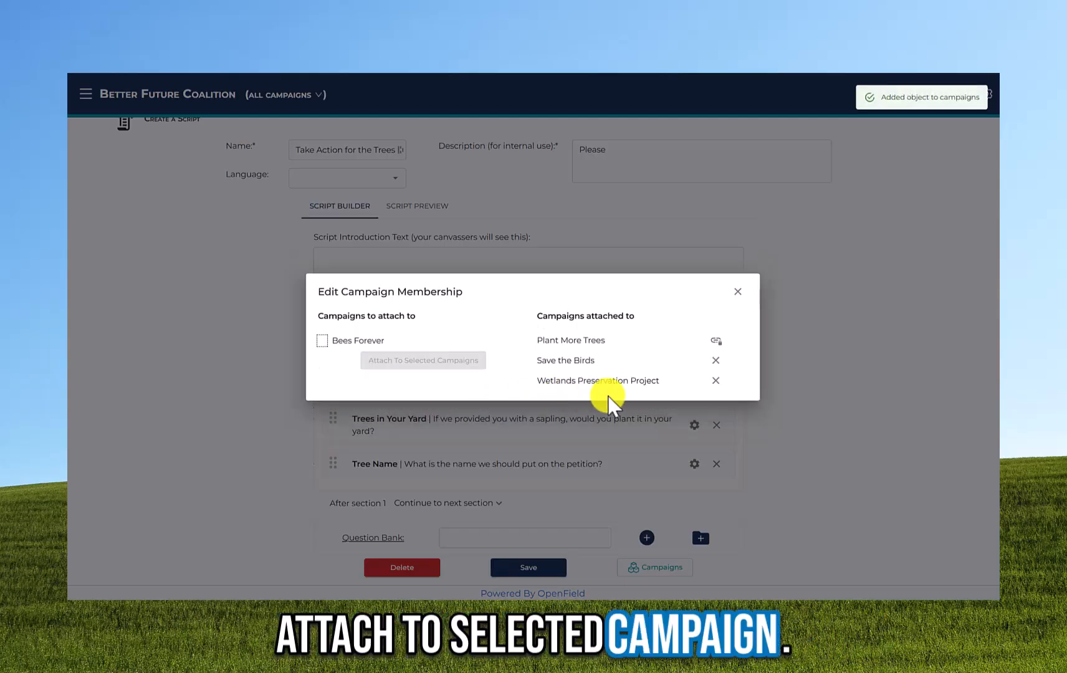
left_click(715, 360)
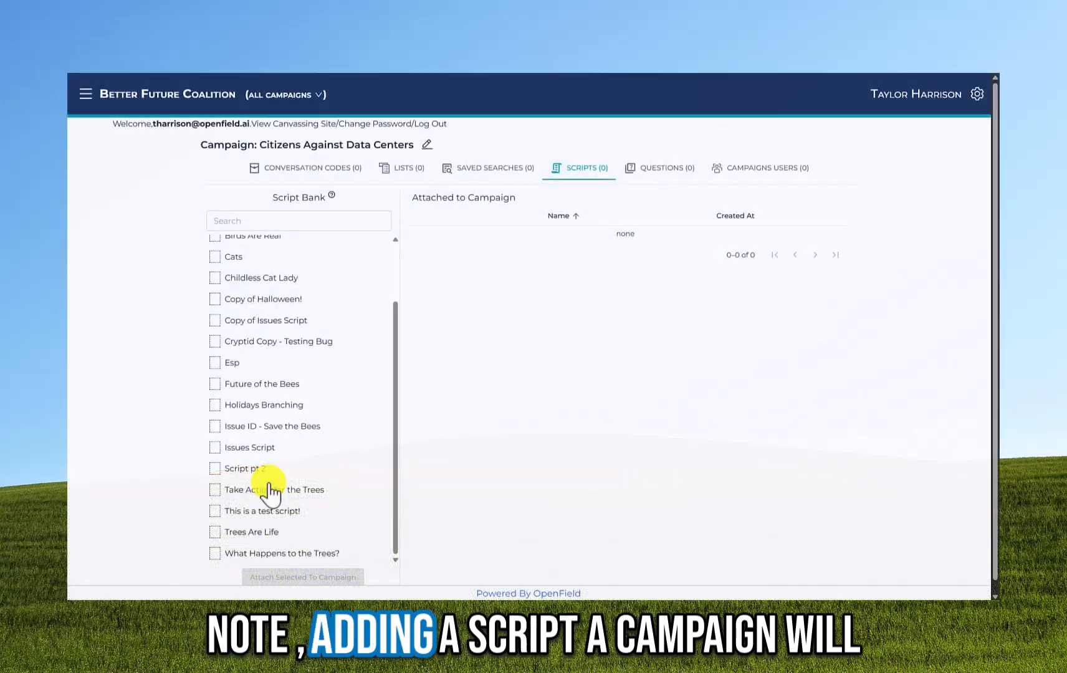
- Attach Take Action for the Trees to Citizens Against Data Centers and view its questions
left_click(275, 490)
left_click(299, 577)
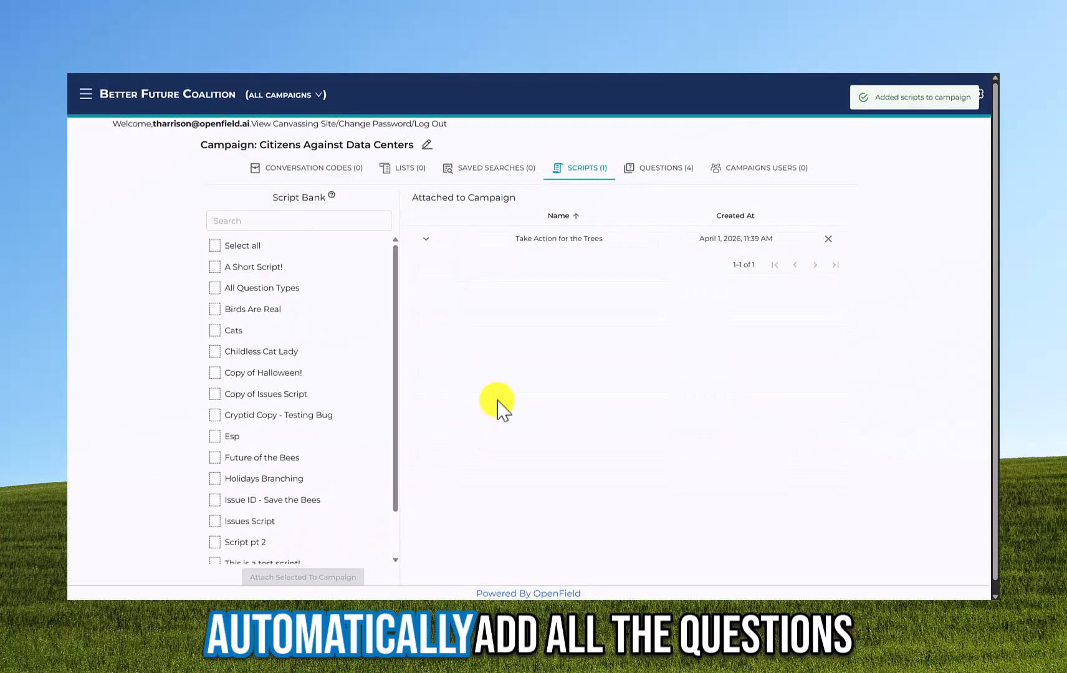
left_click(635, 168)
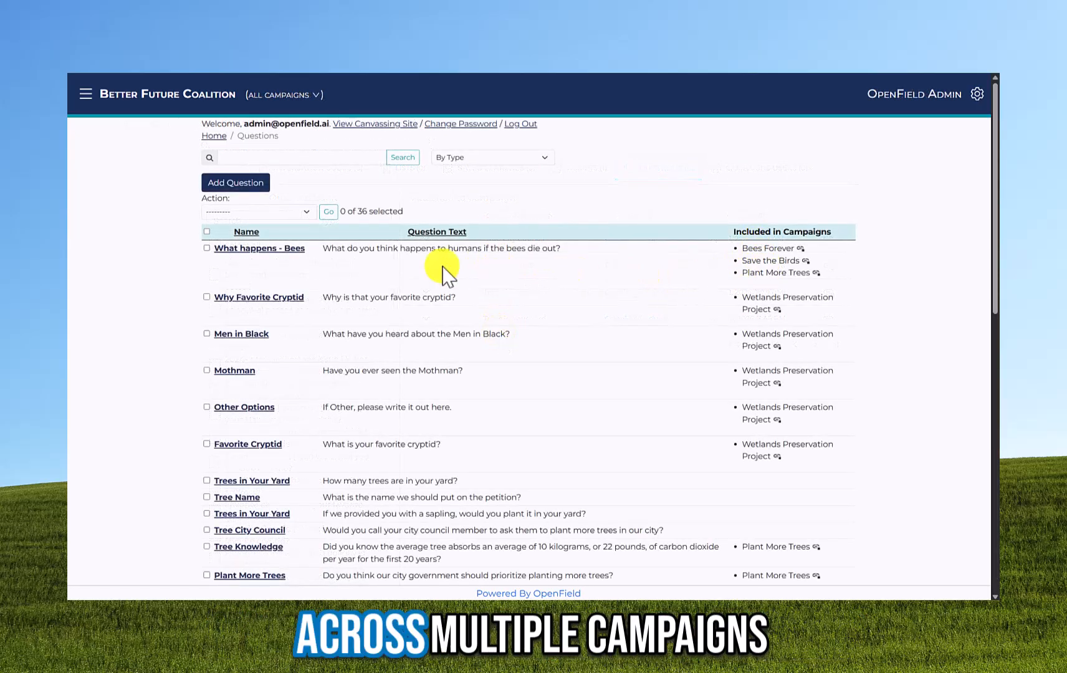
- Replace 'humans' with 'us' in the What happens - Bees question, save, and view its details
left_click(249, 250)
double_click(541, 238)
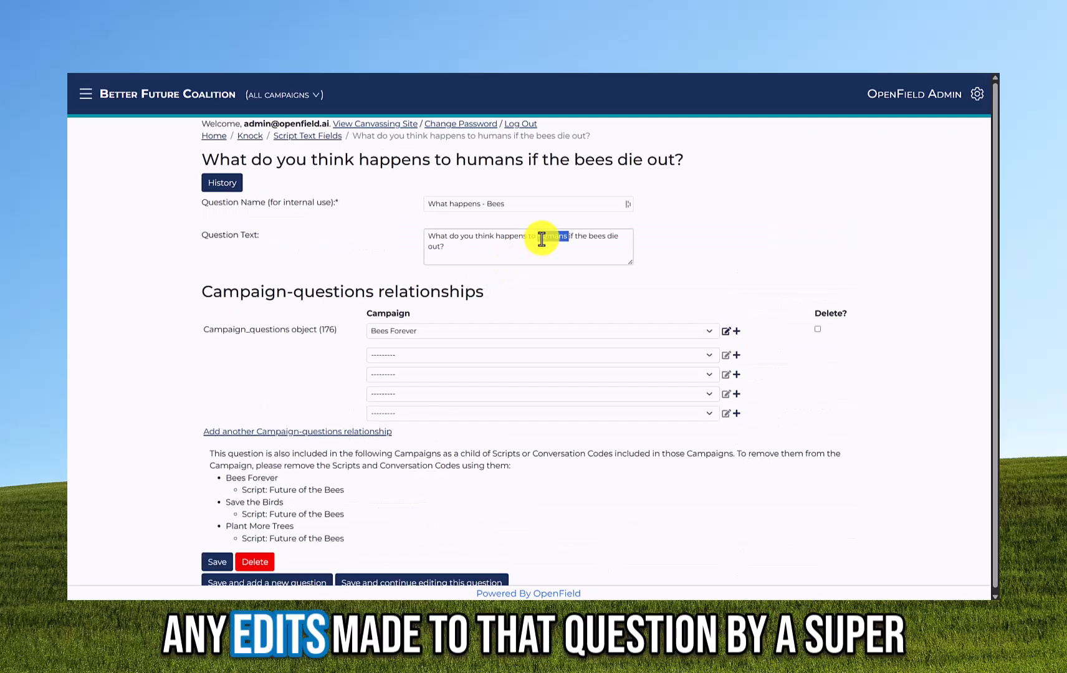
key("BackSpace")
type("us")
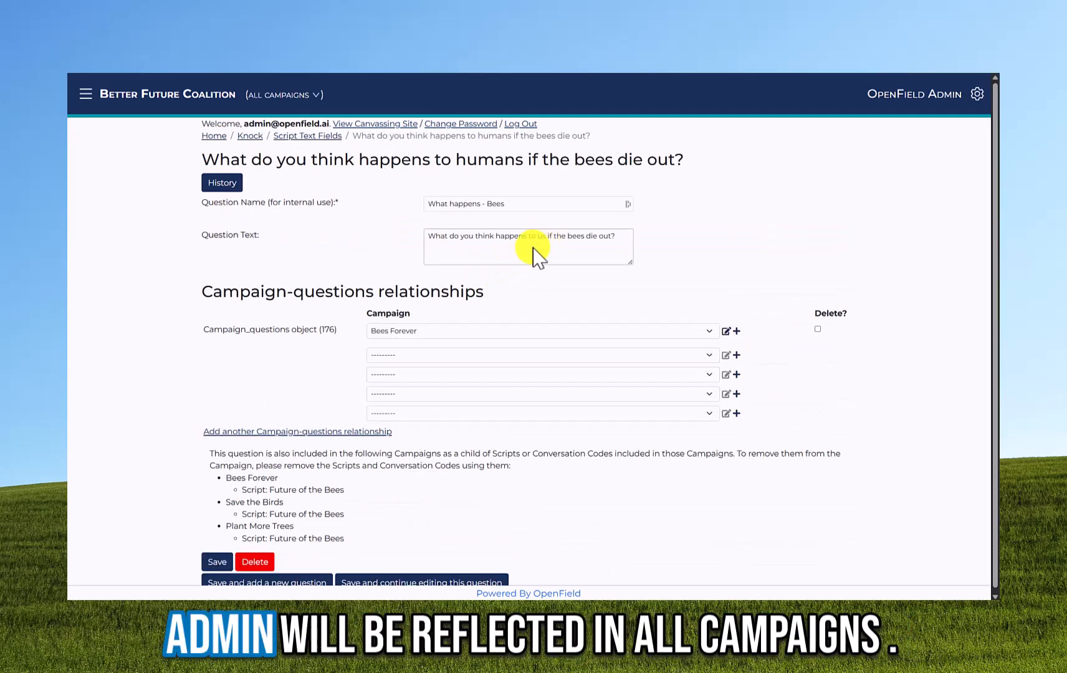
left_click(215, 562)
left_click(215, 563)
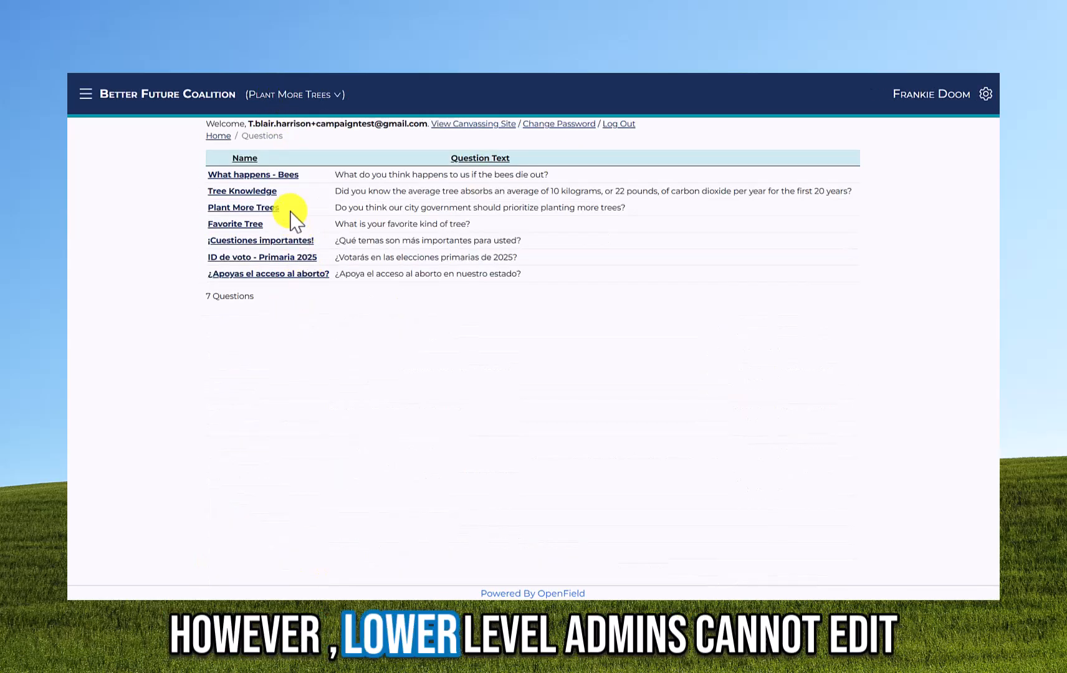
left_click(282, 175)
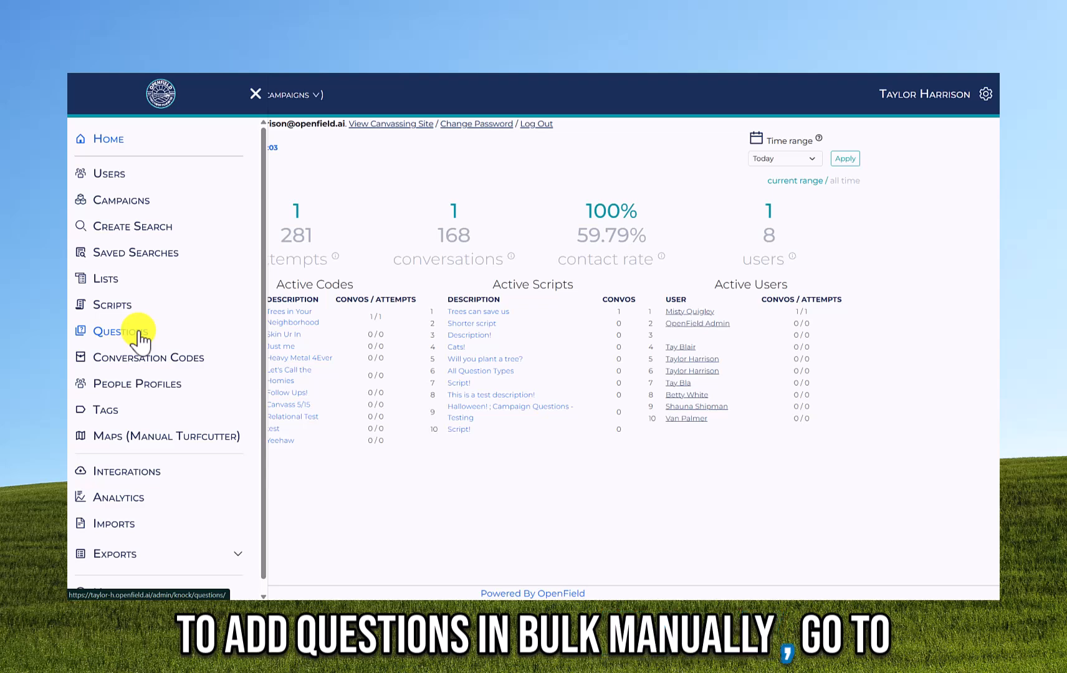
- Link Your Trees to Wetlands Preservation Project, Save the Birds and Citizens Against Data Centers, then save
left_click(139, 333)
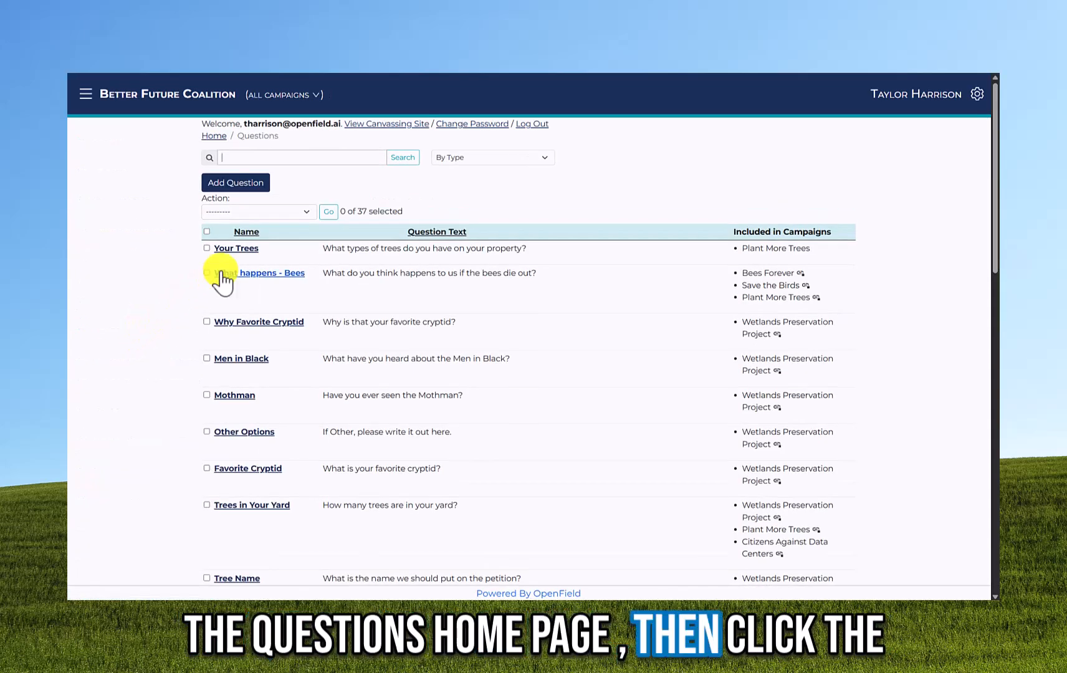
left_click(235, 248)
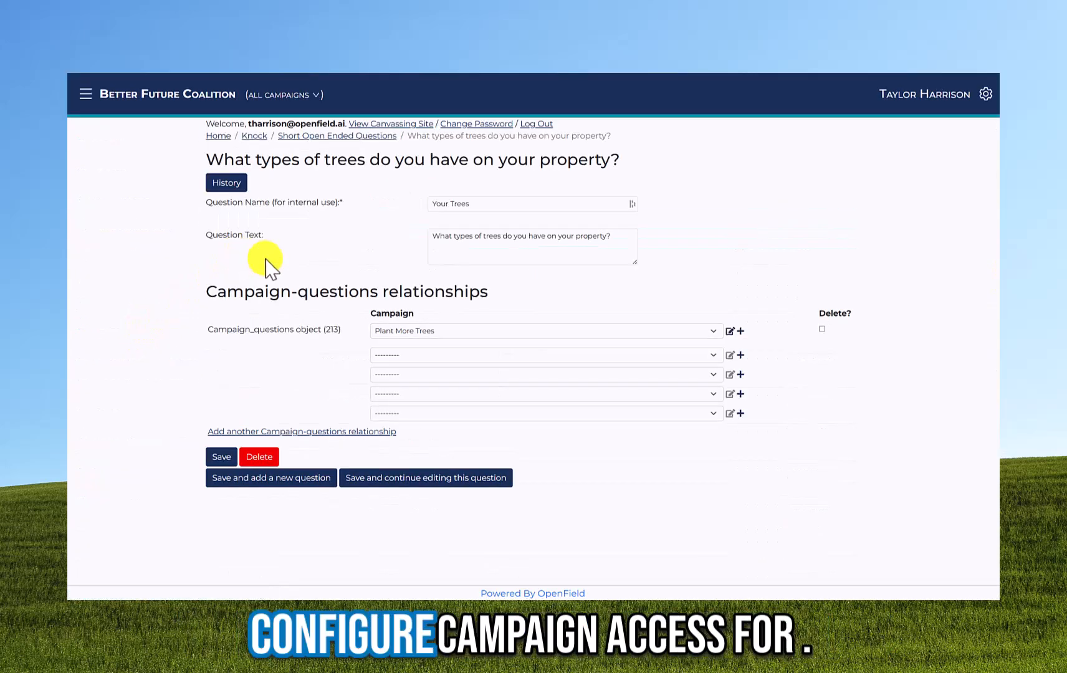
left_click(423, 356)
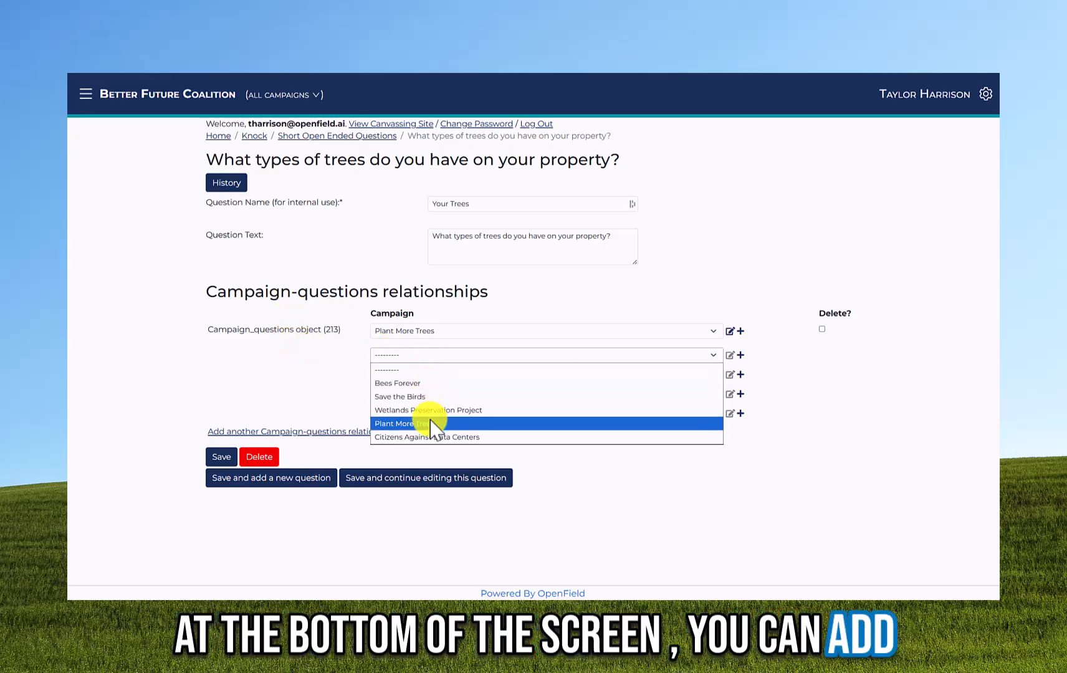
left_click(432, 409)
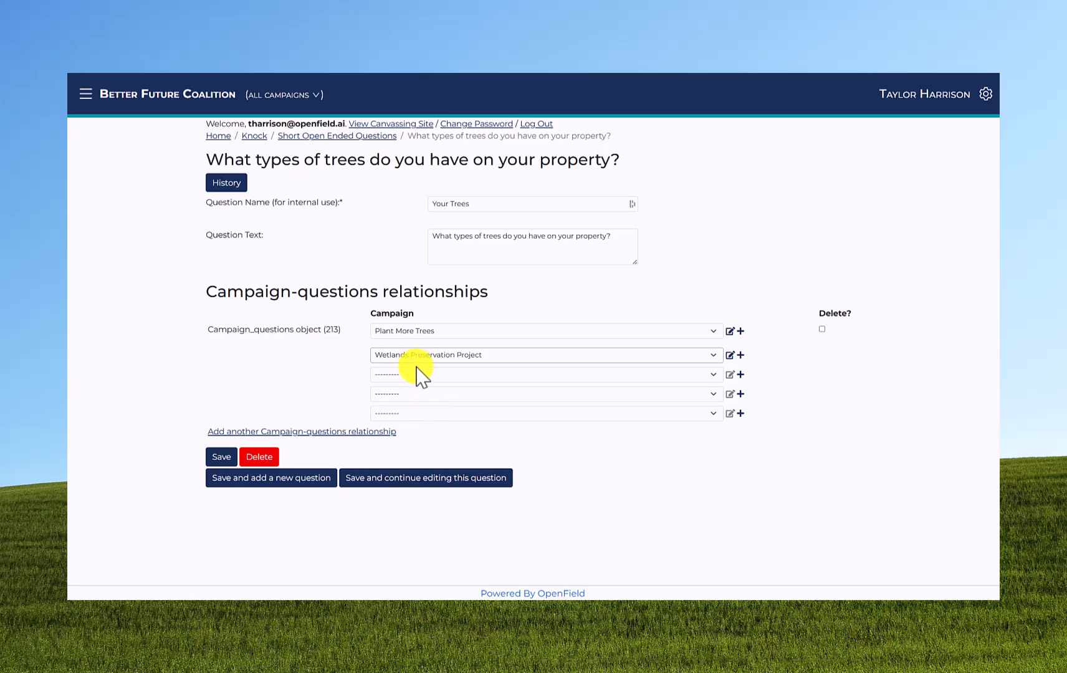
left_click(423, 374)
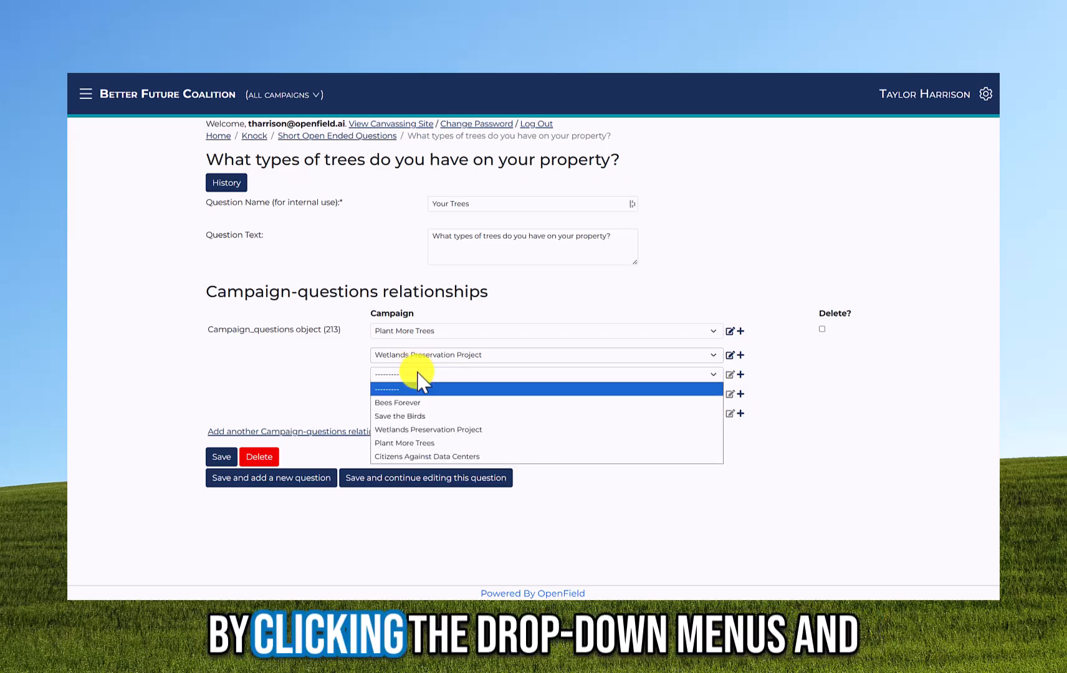
left_click(421, 416)
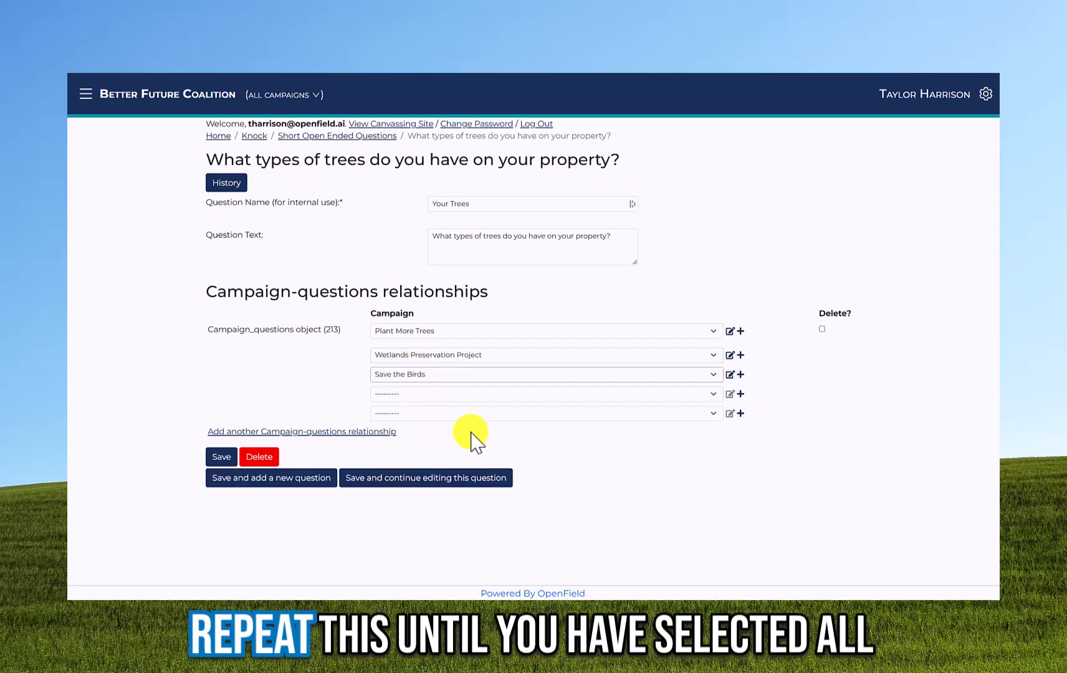
left_click(424, 395)
left_click(424, 478)
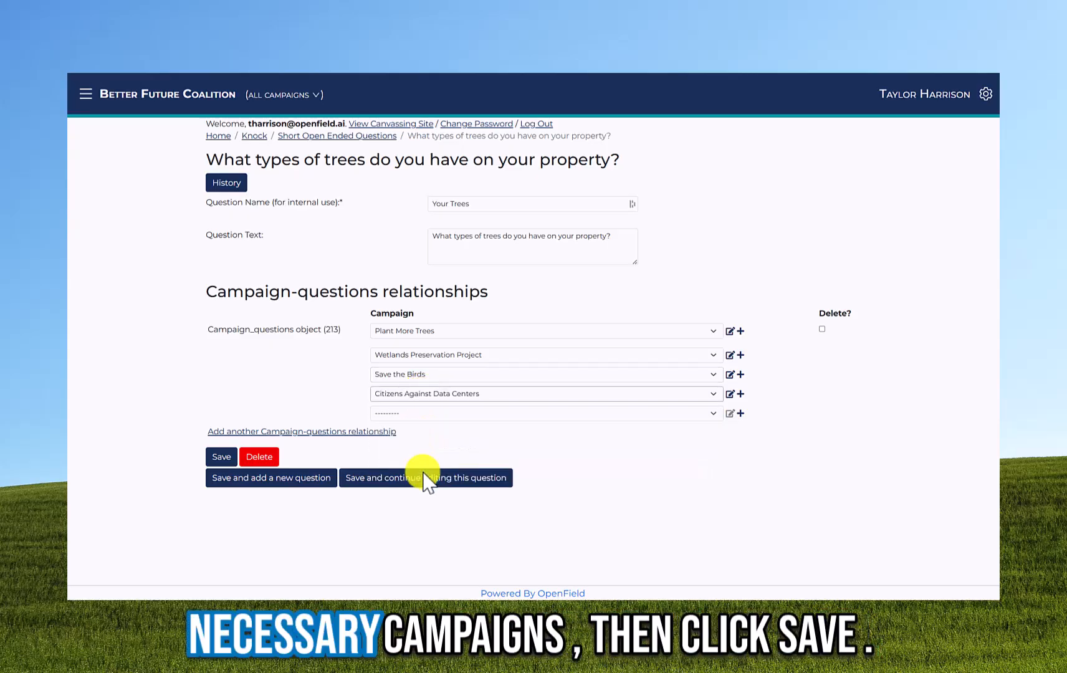
left_click(217, 460)
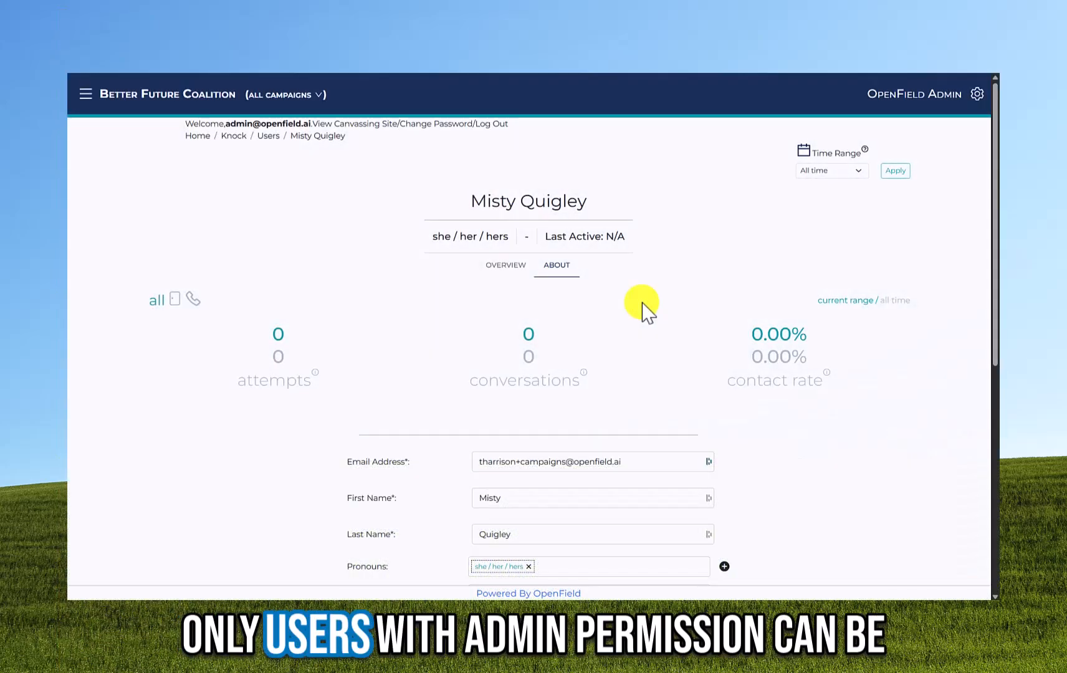
- Set the current user's admin level to Admin I and enter a conversation code
scroll(638, 306, "down", 5)
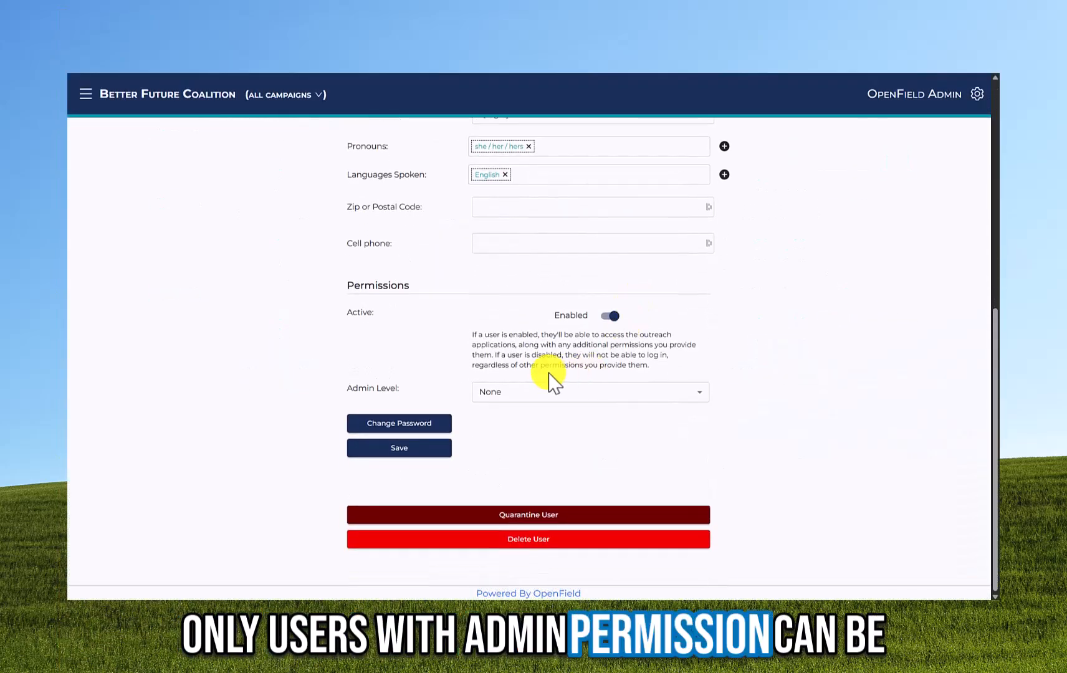
left_click(503, 391)
left_click(524, 436)
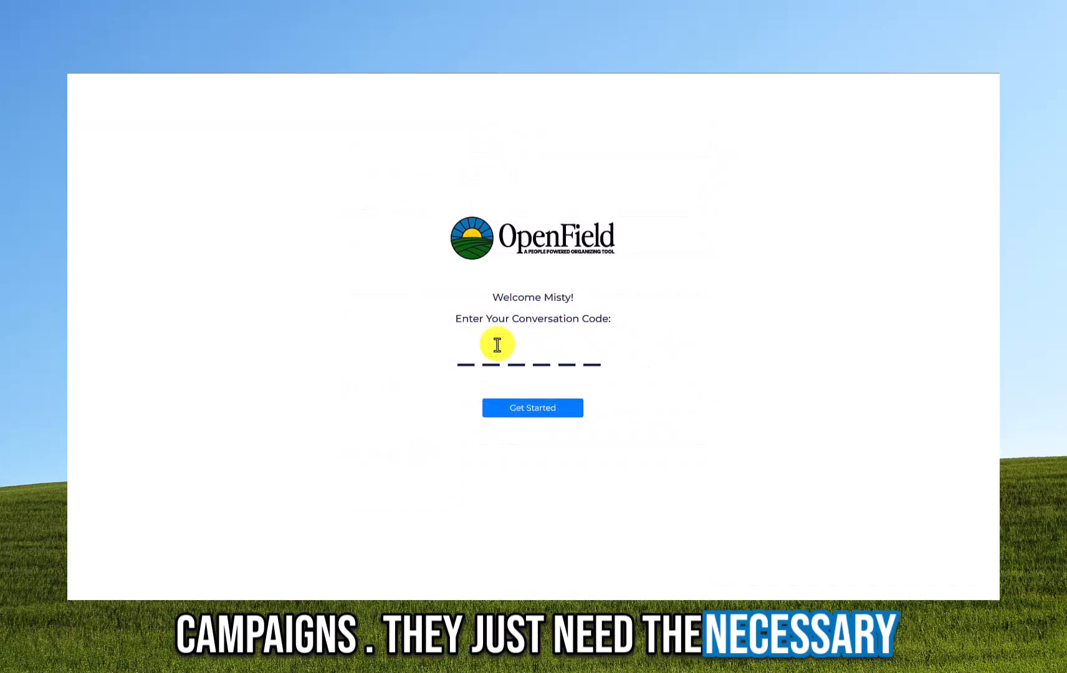
left_click(461, 353)
type("J2RBWE")
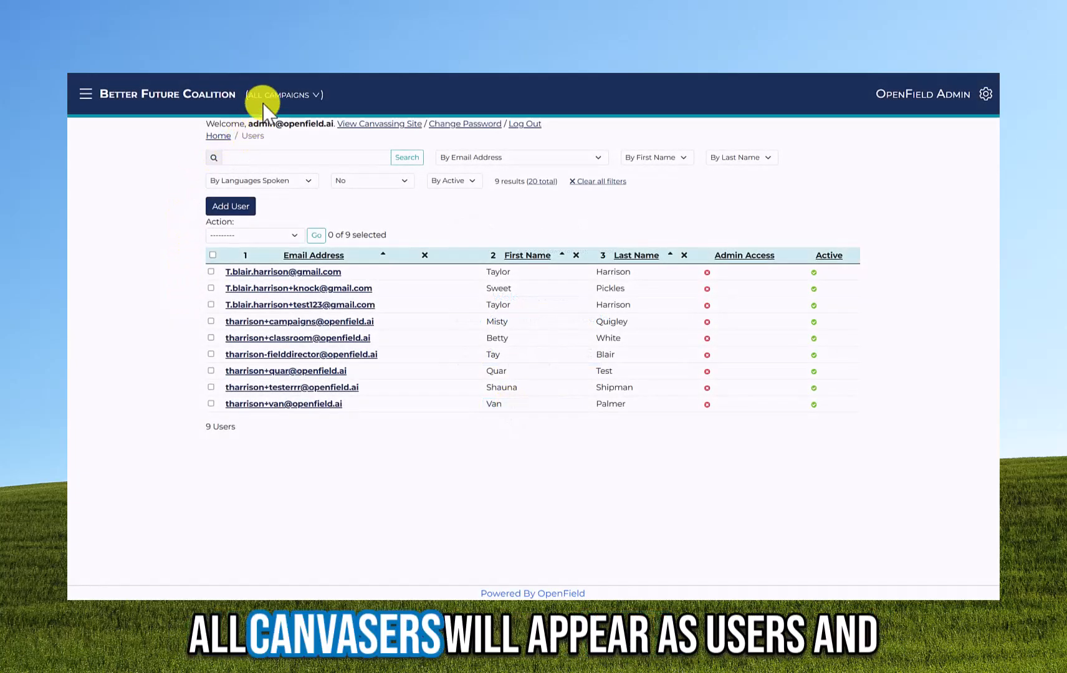
left_click(255, 99)
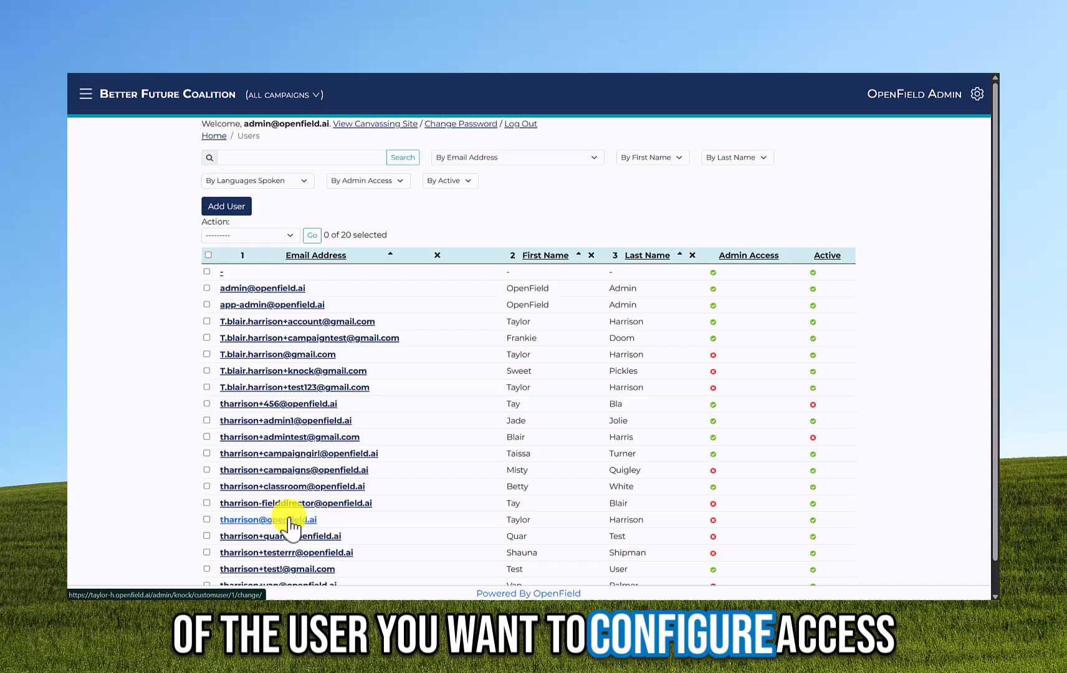
- On another user's profile, grant Admin I access and assign the Bees Forever campaign
left_click(289, 519)
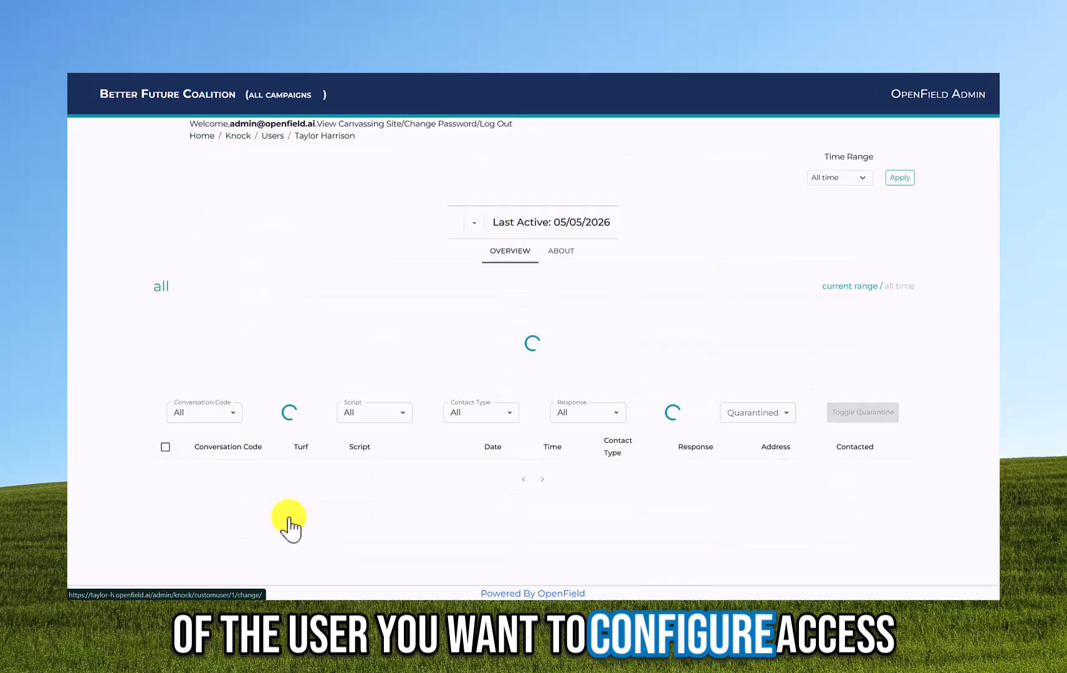
left_click(557, 266)
scroll(606, 303, "down", 6)
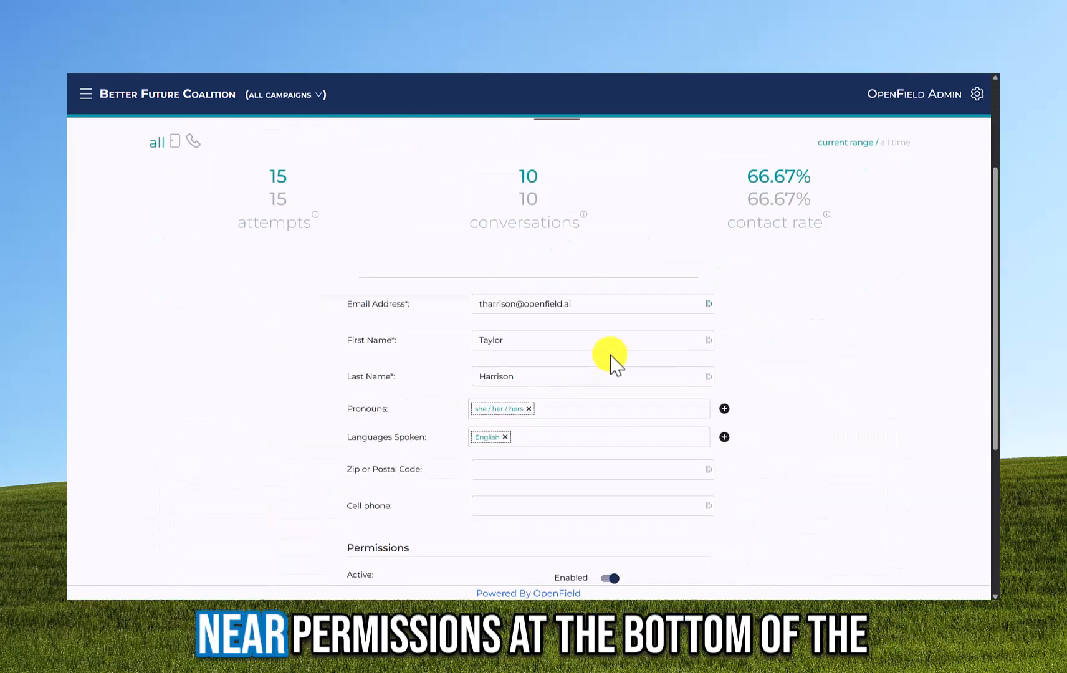
left_click(521, 398)
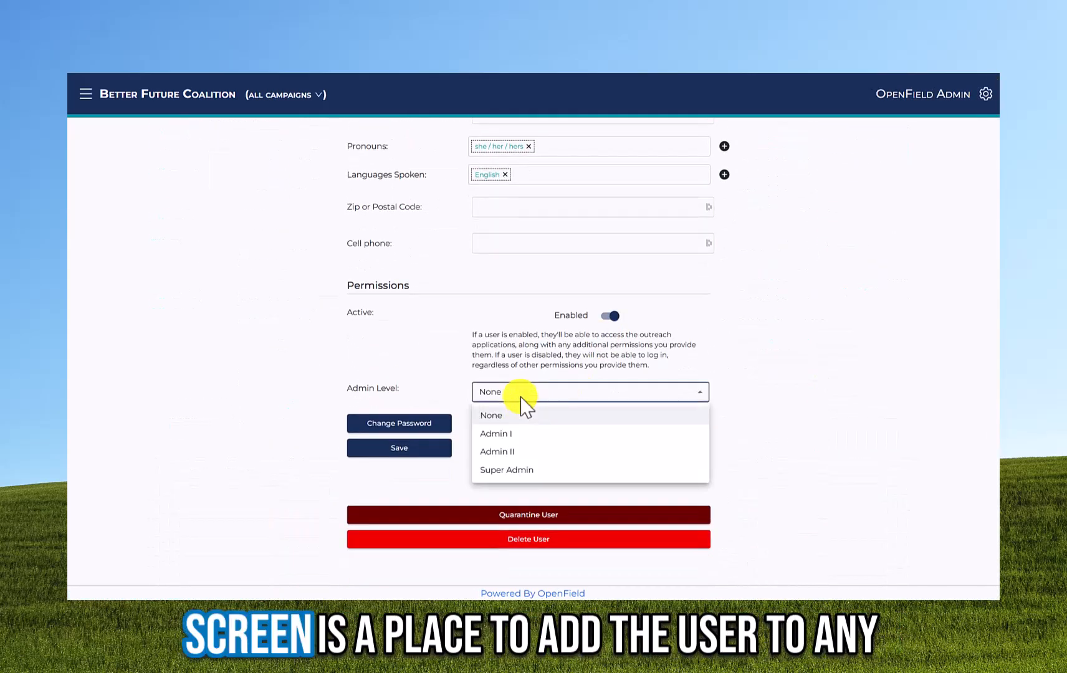
left_click(529, 436)
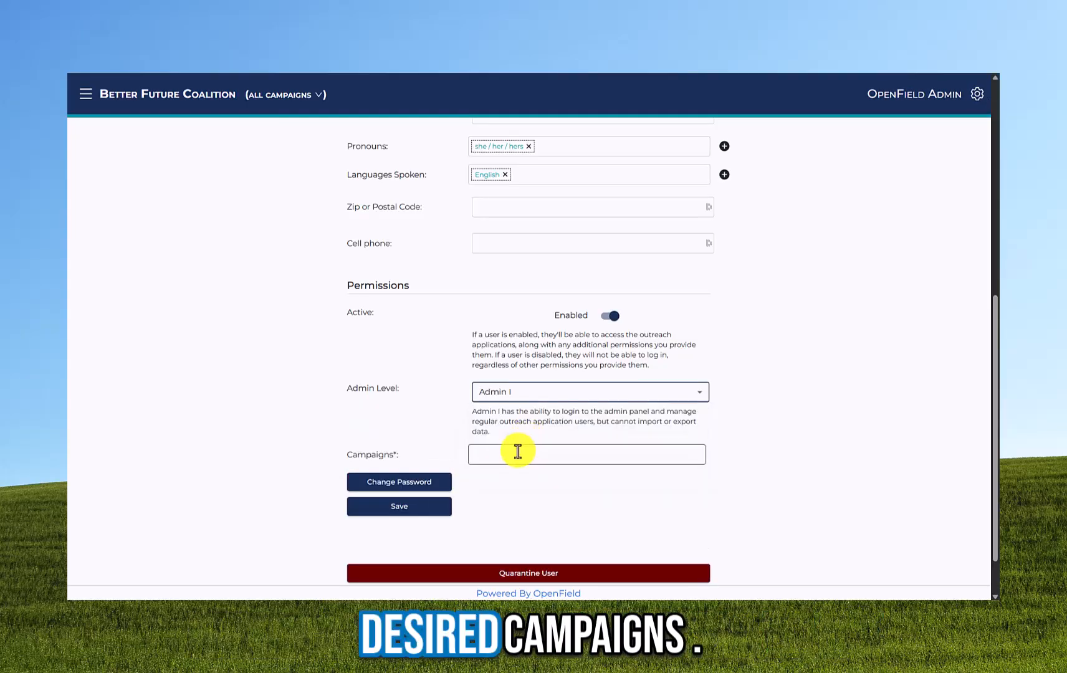
left_click(518, 452)
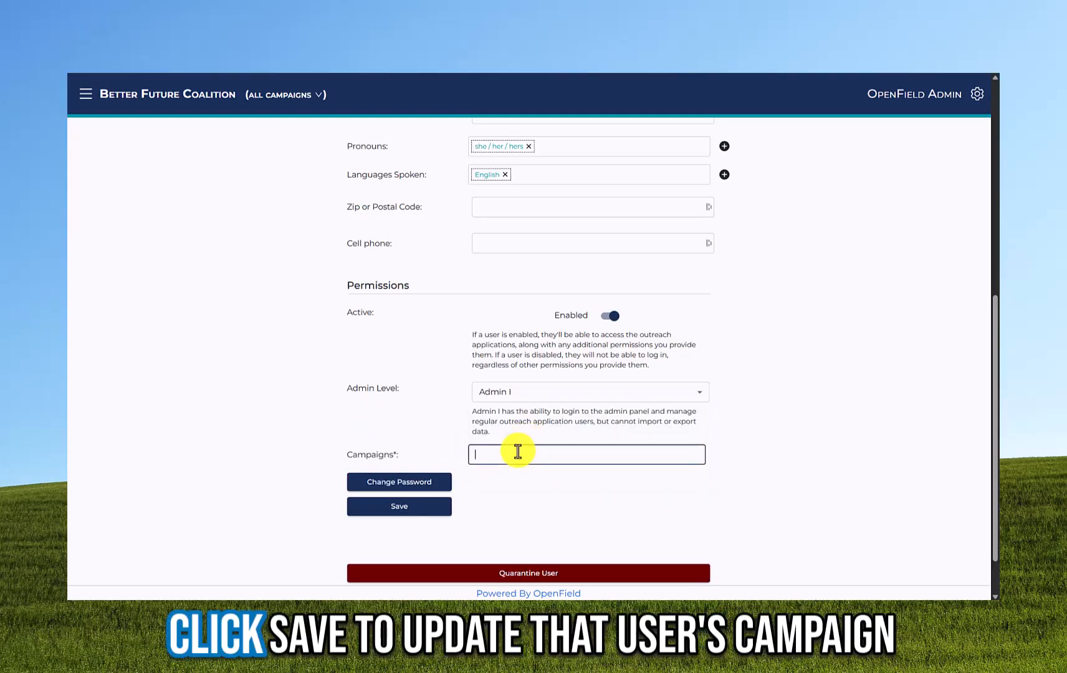
type("c")
left_click(513, 478)
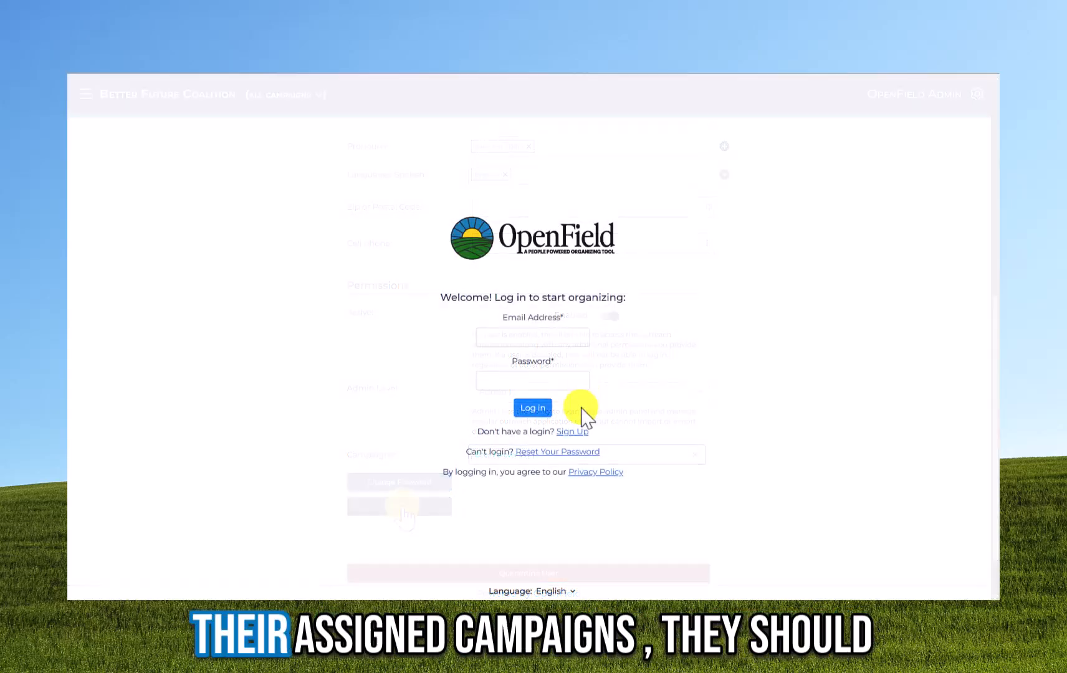
- Open the sign-up form and enter the new canvasser account's email address
left_click(579, 431)
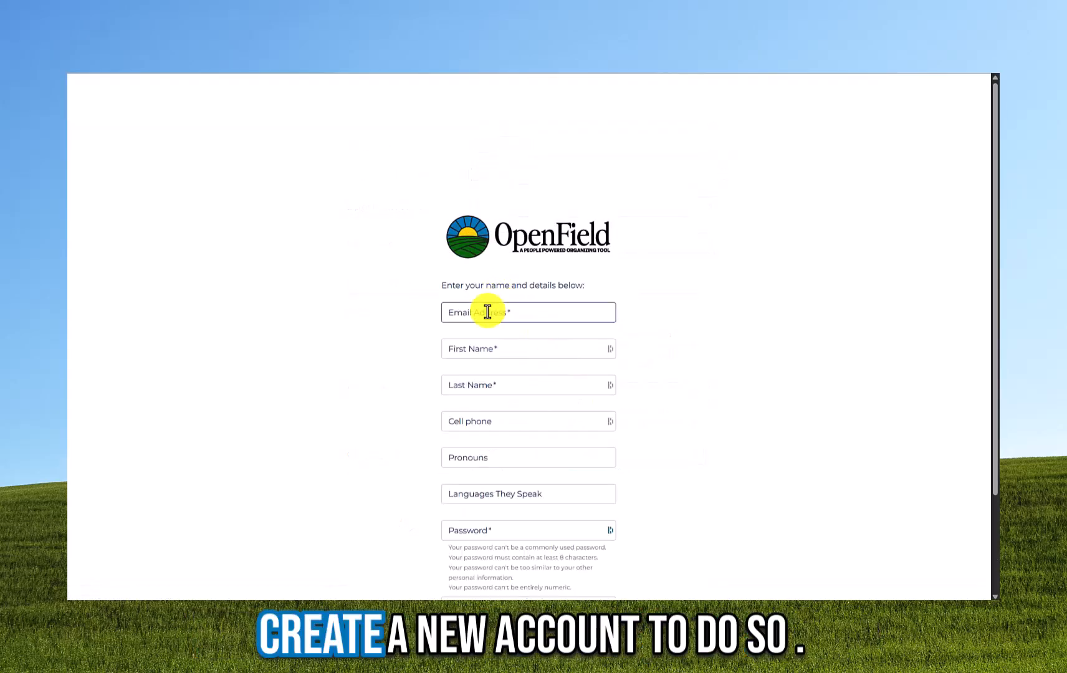
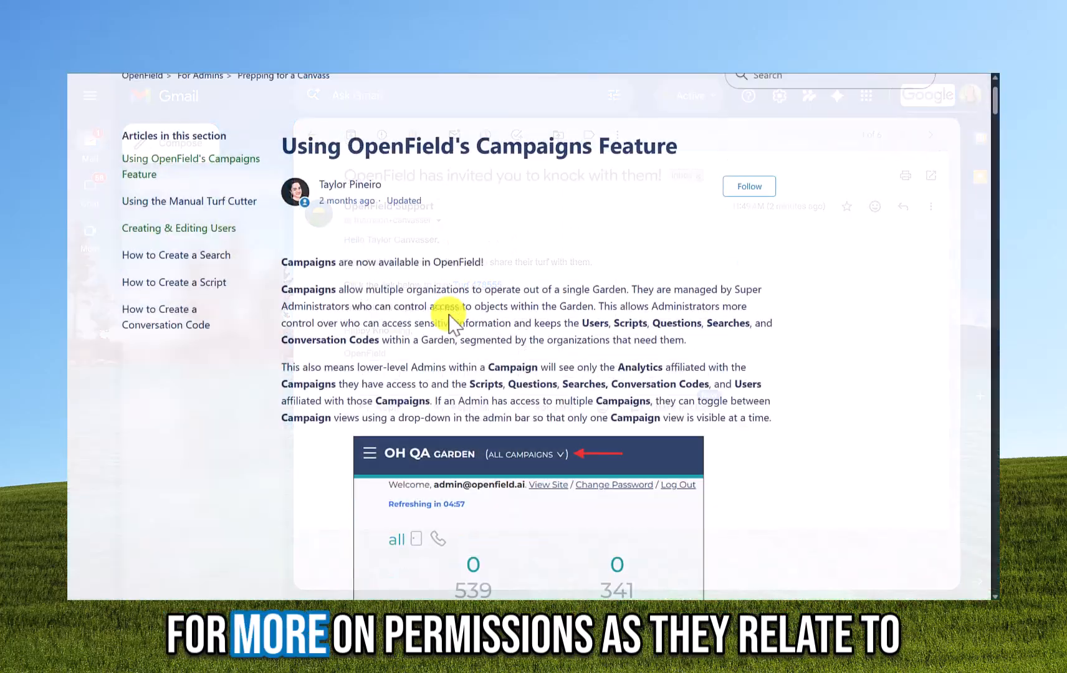
- Jump to the Campaigns Feature article's User Permissions within Campaigns section and its permissions chart
scroll(452, 321, "down", 7)
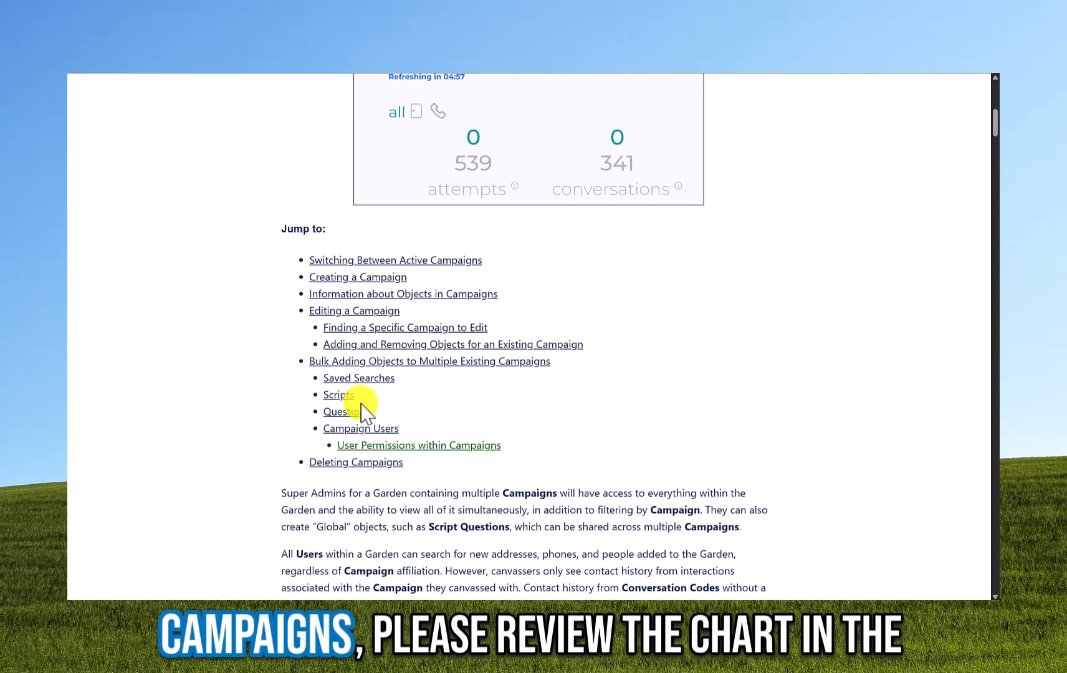
left_click(374, 445)
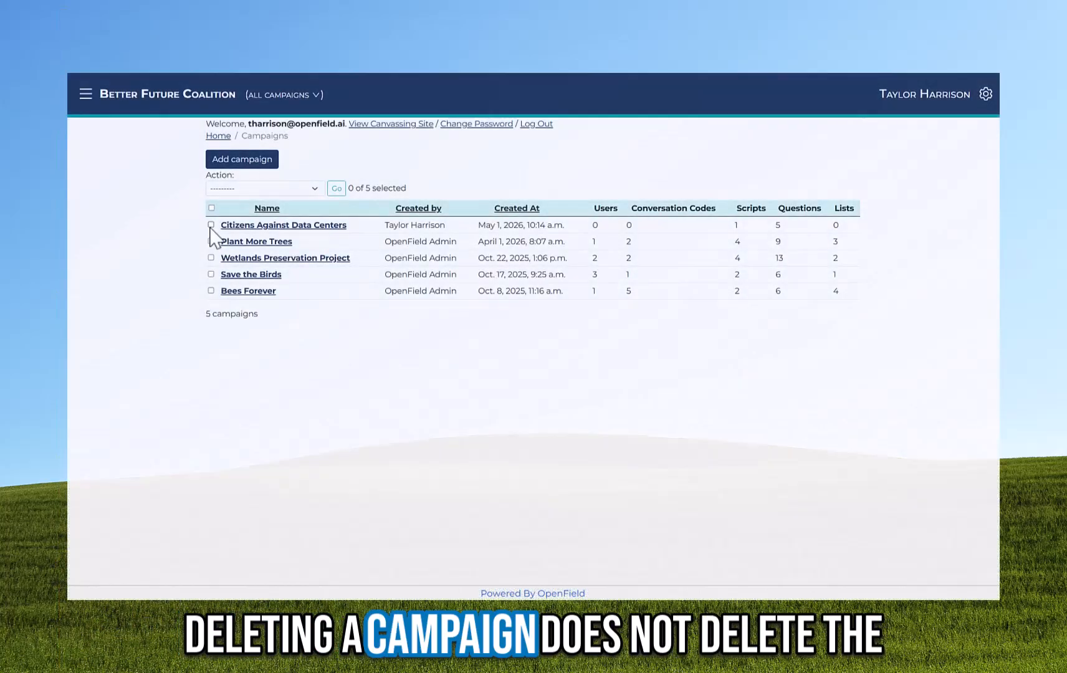
- Delete Citizens Against Data Centers with the Delete selected campaigns action and confirm
left_click(211, 225)
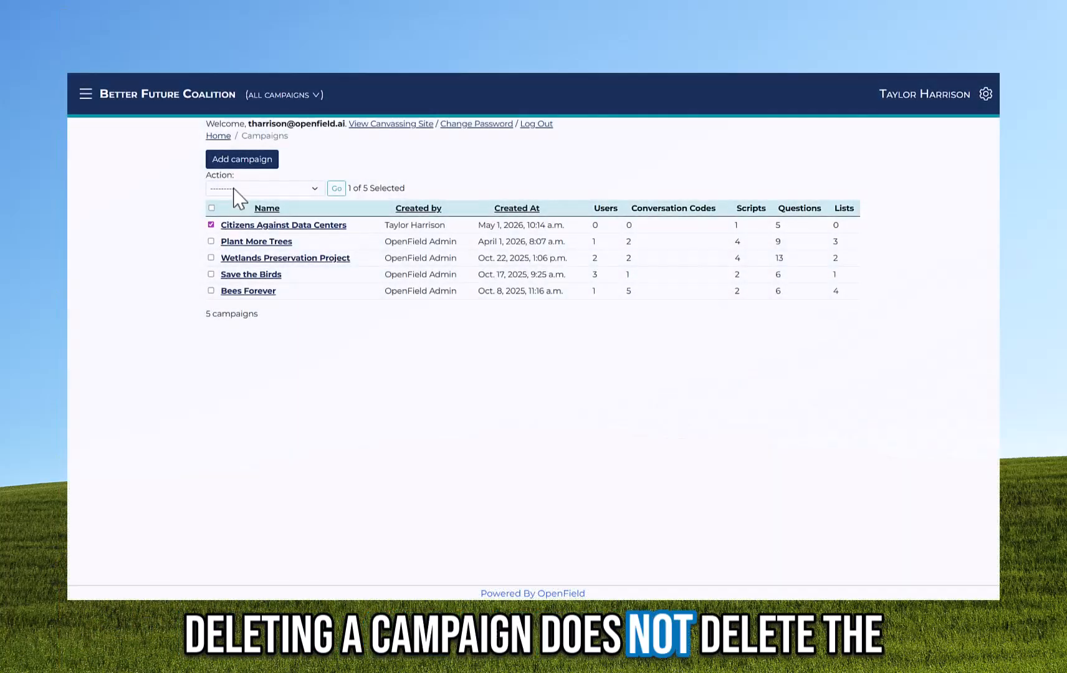
left_click(237, 188)
left_click(246, 218)
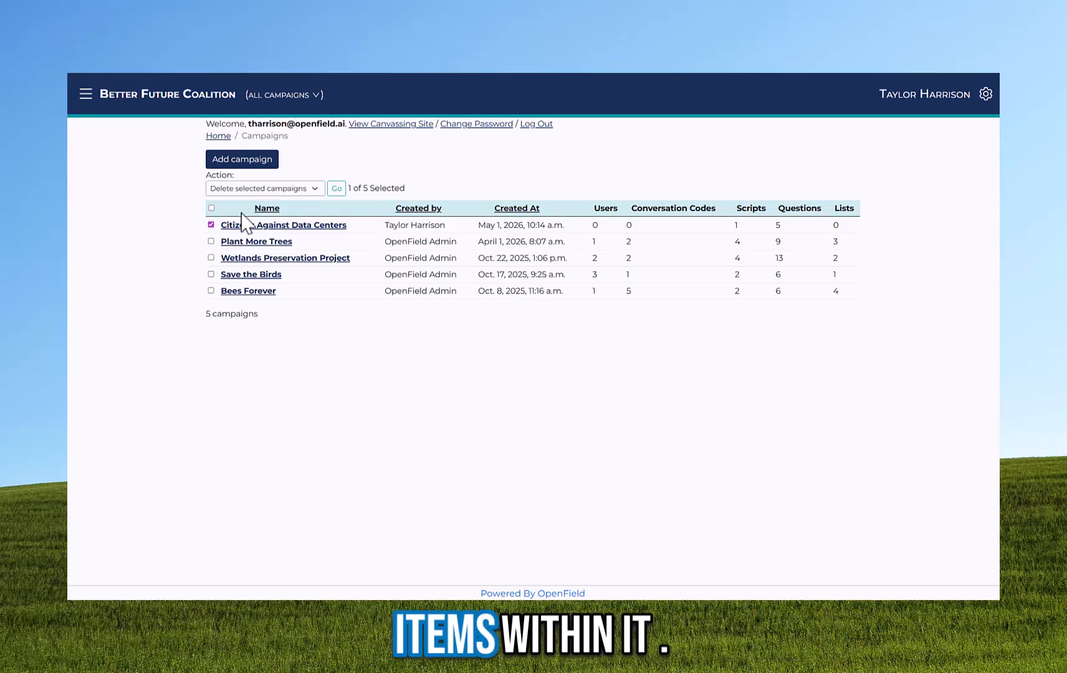
left_click(337, 189)
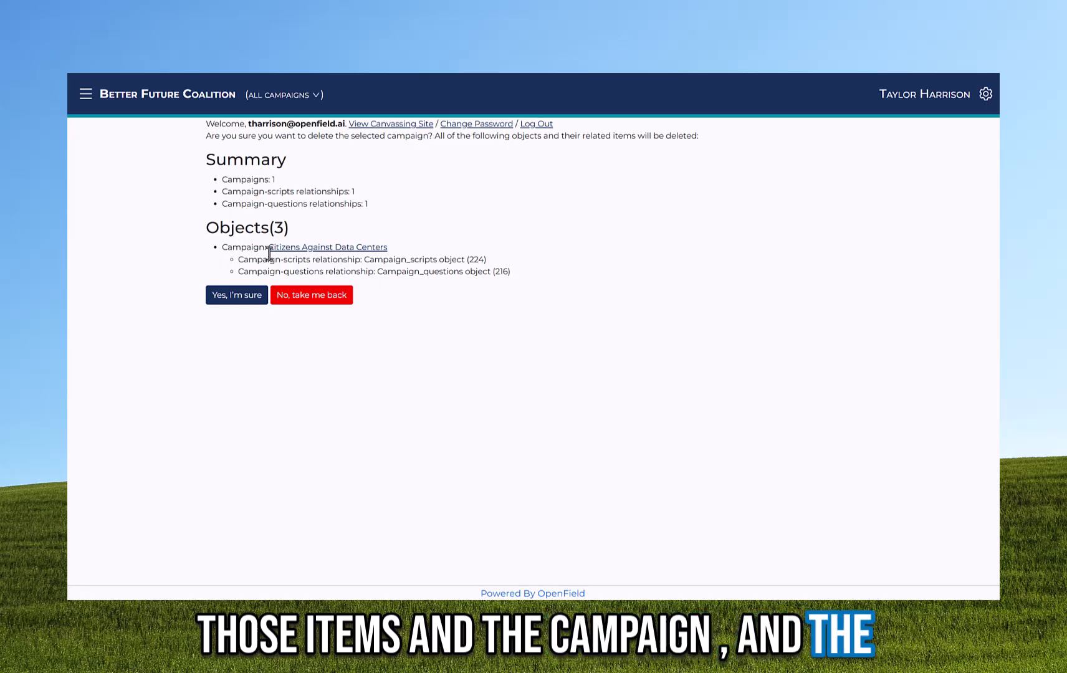
left_click(244, 297)
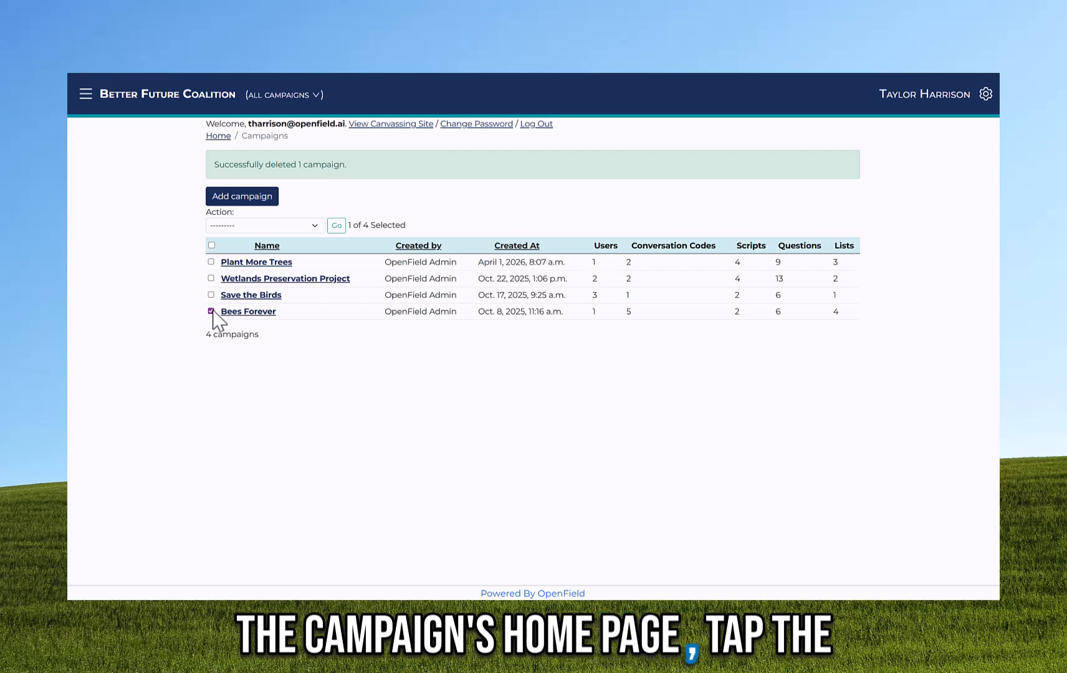
- Bulk-delete Plant More Trees and Bees Forever, confirming removal of their 41 related objects
left_click(211, 262)
left_click(298, 226)
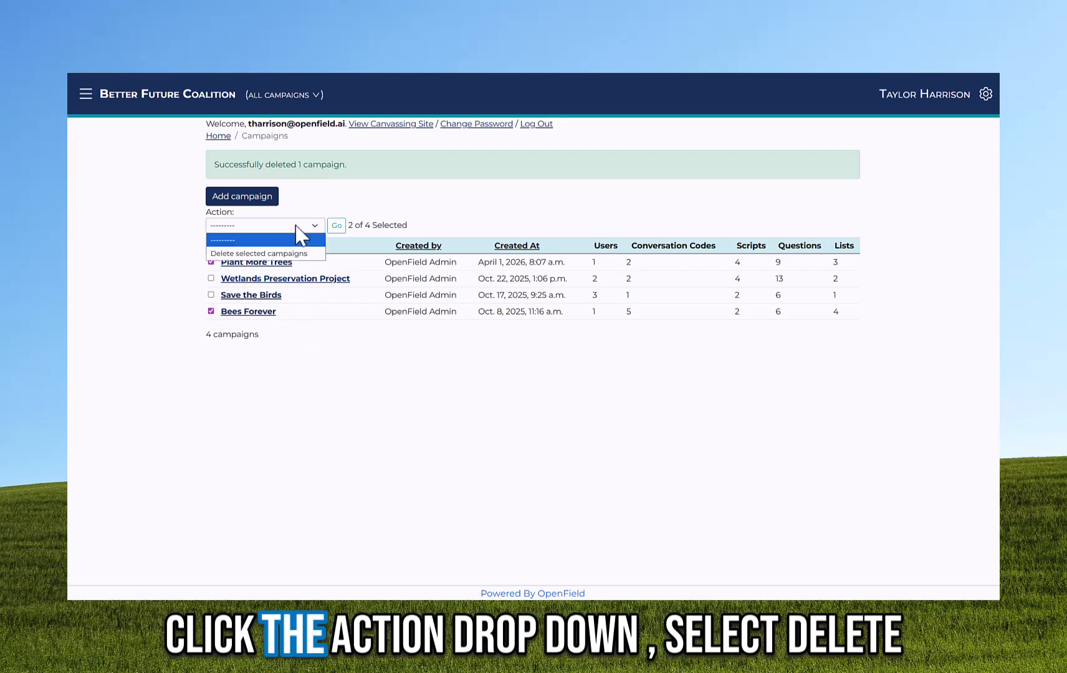
left_click(293, 253)
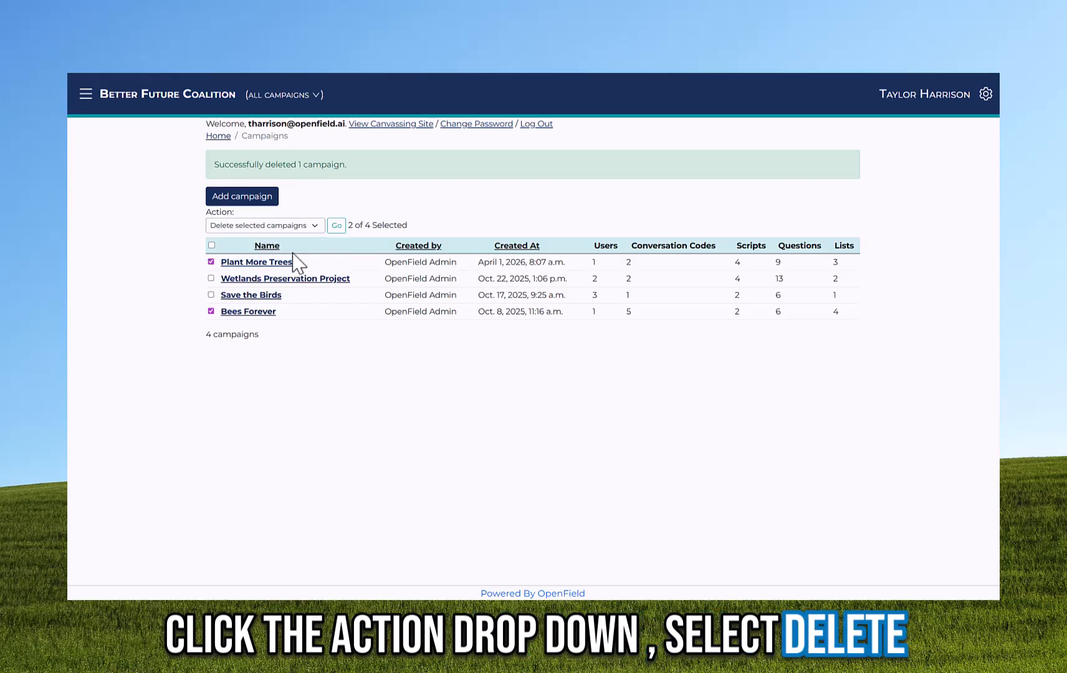
left_click(337, 226)
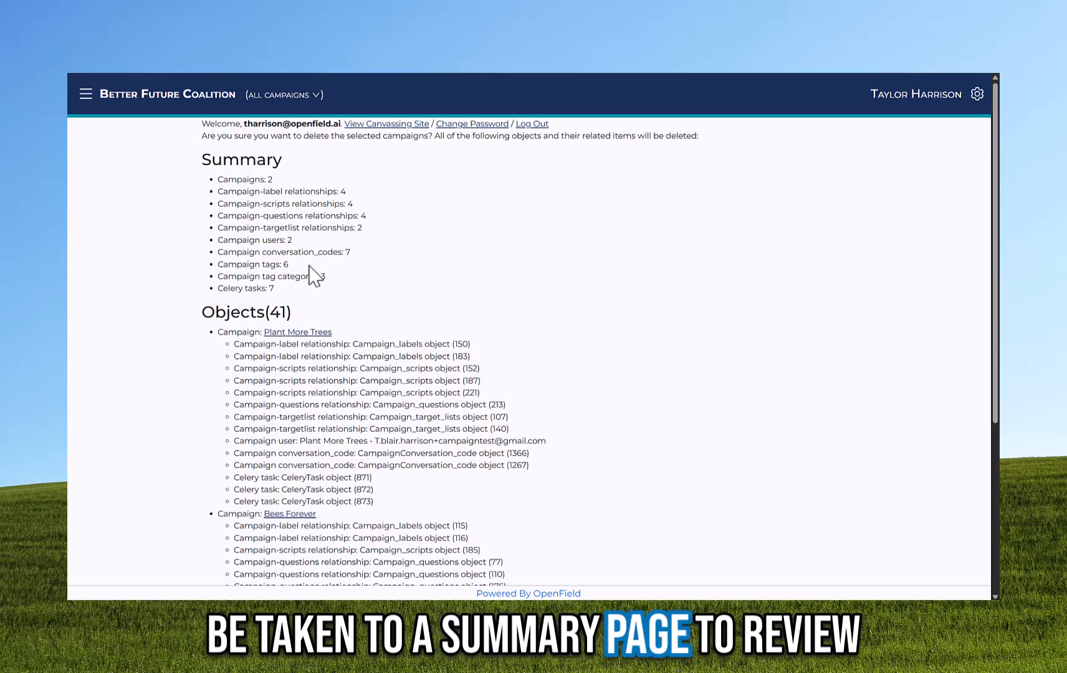
scroll(380, 301, "down", 5)
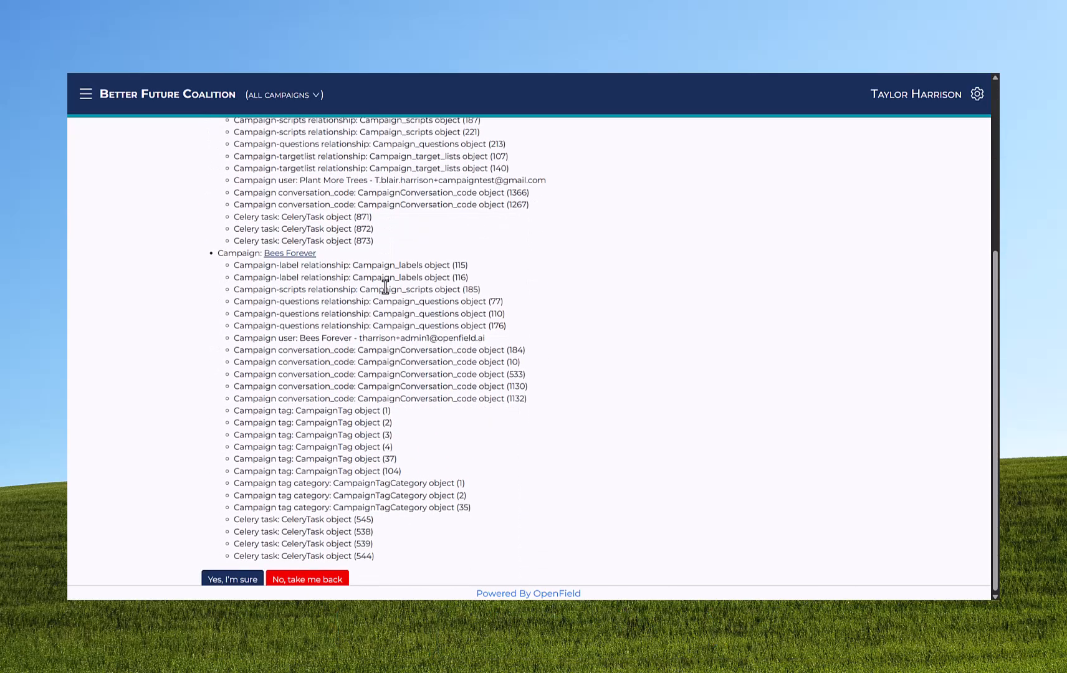
left_click(237, 582)
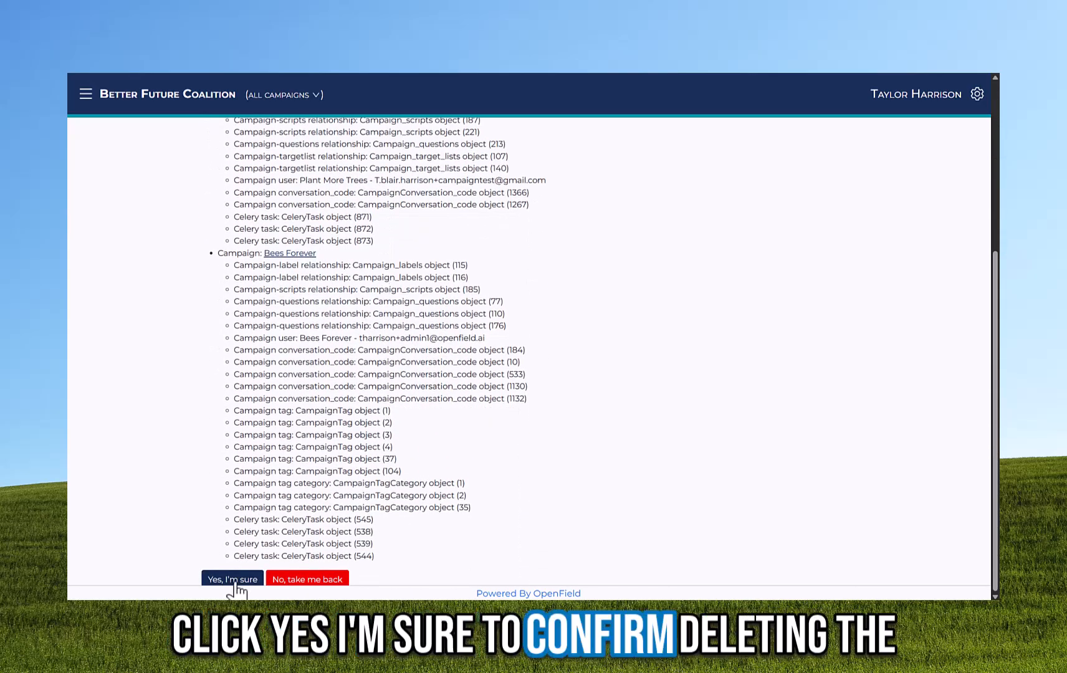